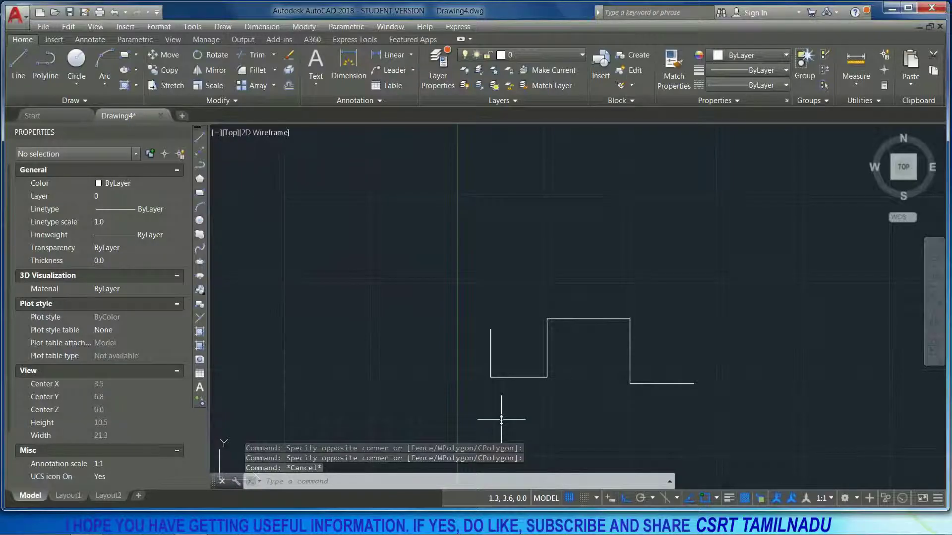
# Start PEDIT vertex editing on the zigzag and step the marker through its first corners.
pyautogui.press('Escape')
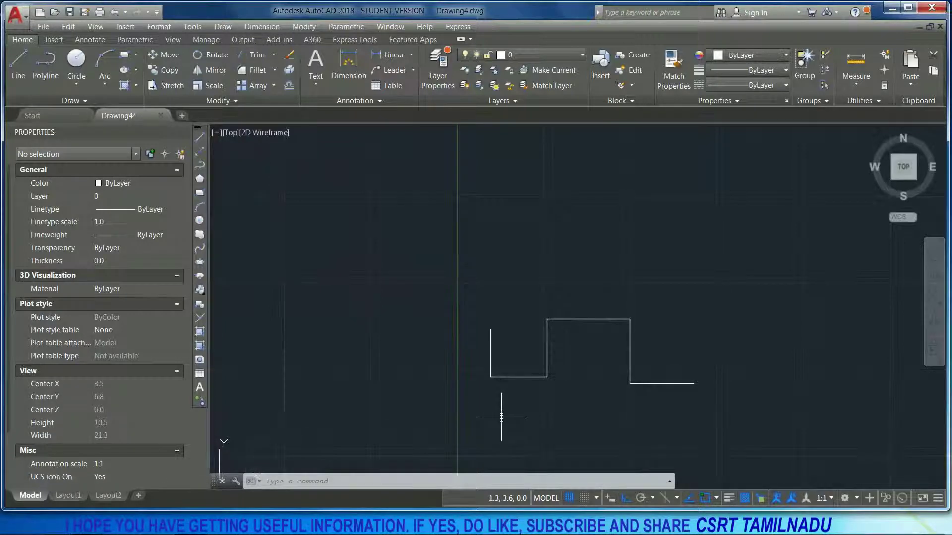
pyautogui.write('pedit')
pyautogui.press('Return')
pyautogui.click(528, 377)
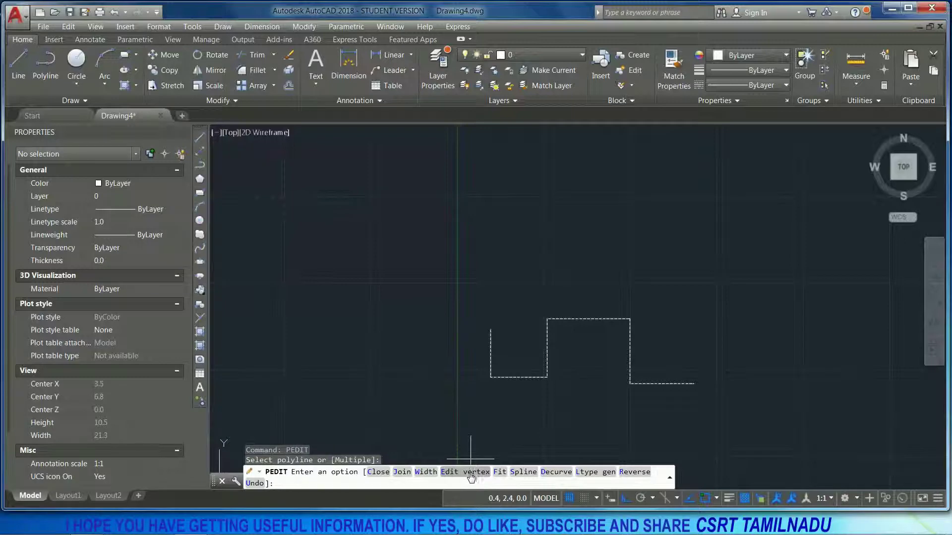
pyautogui.click(471, 477)
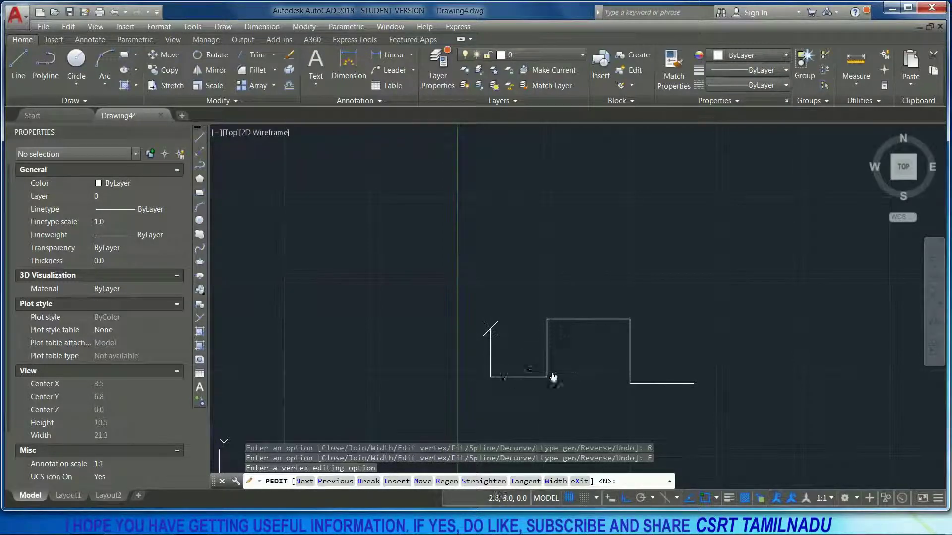
pyautogui.click(304, 482)
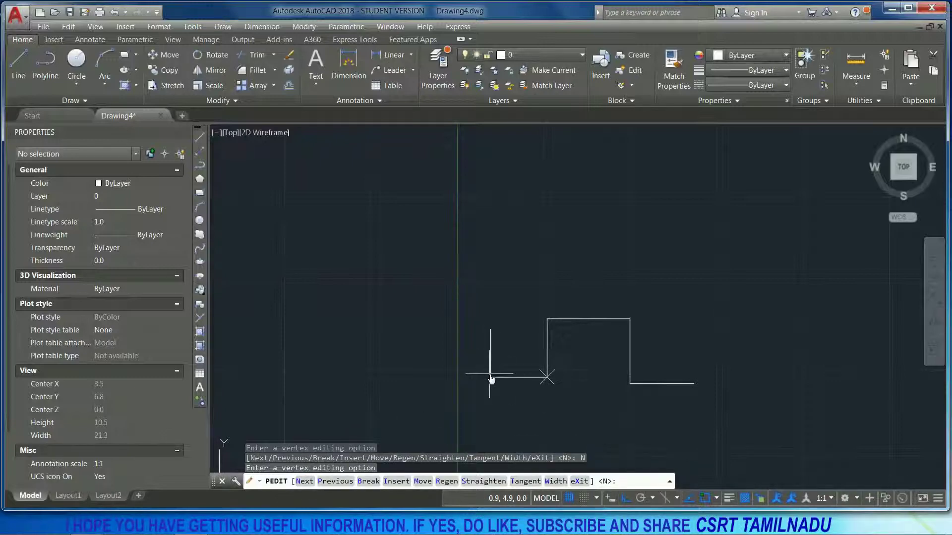
pyautogui.click(336, 481)
pyautogui.click(305, 481)
# Break out the raised step's right vertical segment, then undo it to restore the zigzag.
pyautogui.click(369, 482)
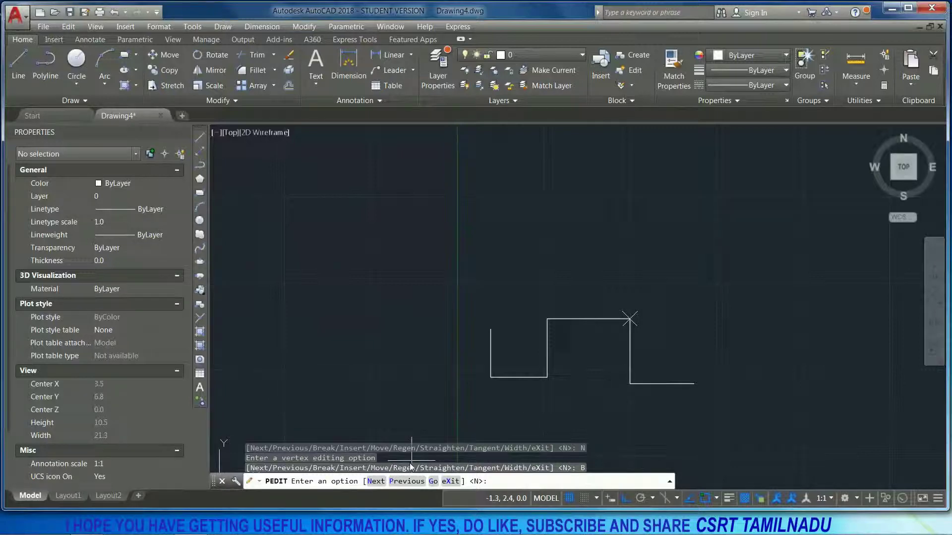
pyautogui.click(377, 481)
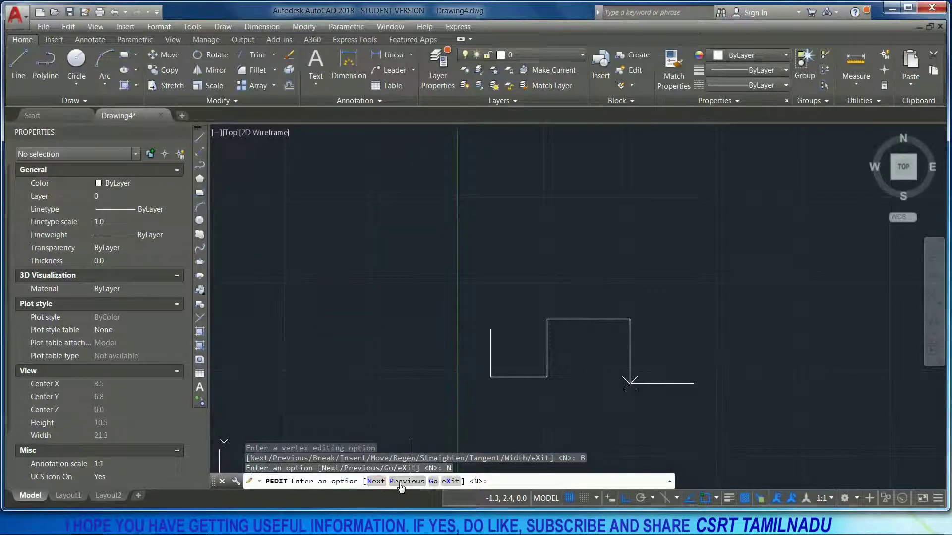
pyautogui.click(404, 481)
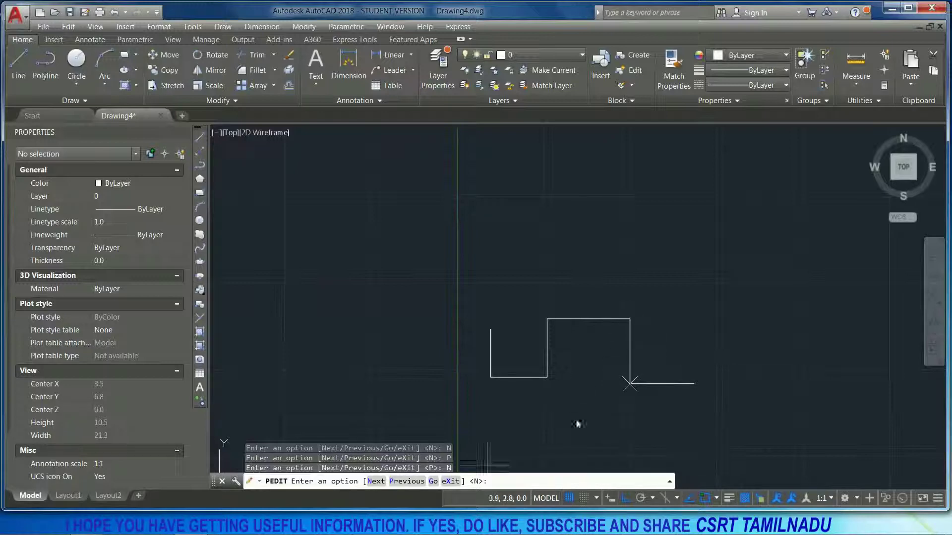
pyautogui.click(437, 483)
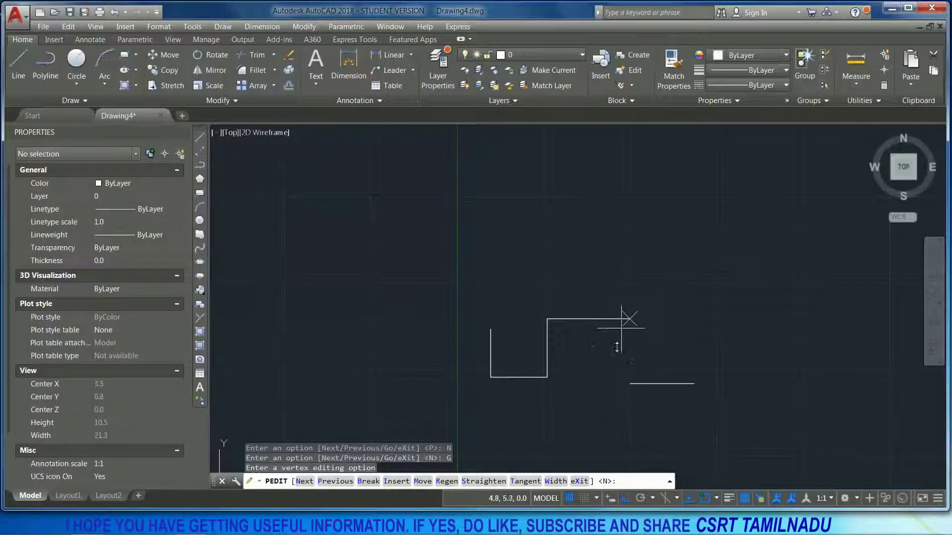
pyautogui.press('Return')
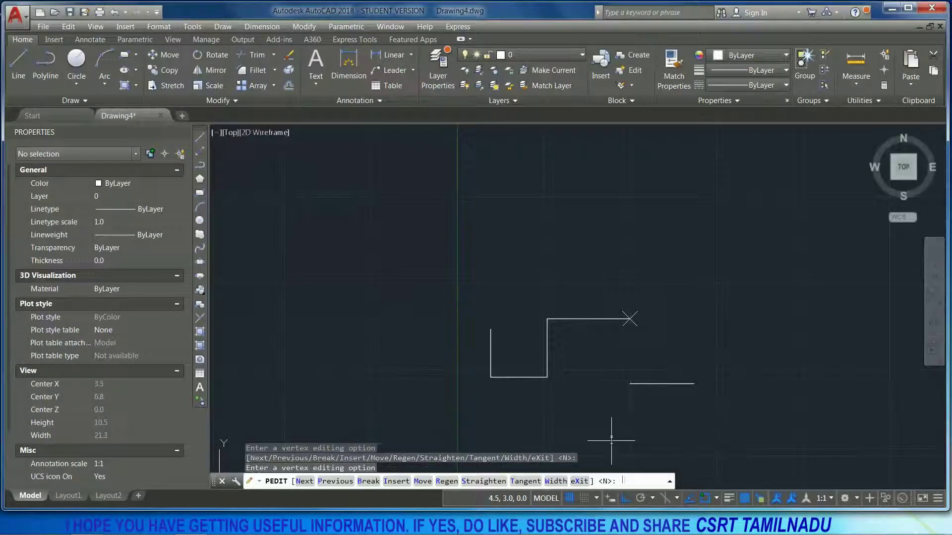
pyautogui.press('Escape')
pyautogui.hotkey('ctrl', 'z')
pyautogui.click(478, 393)
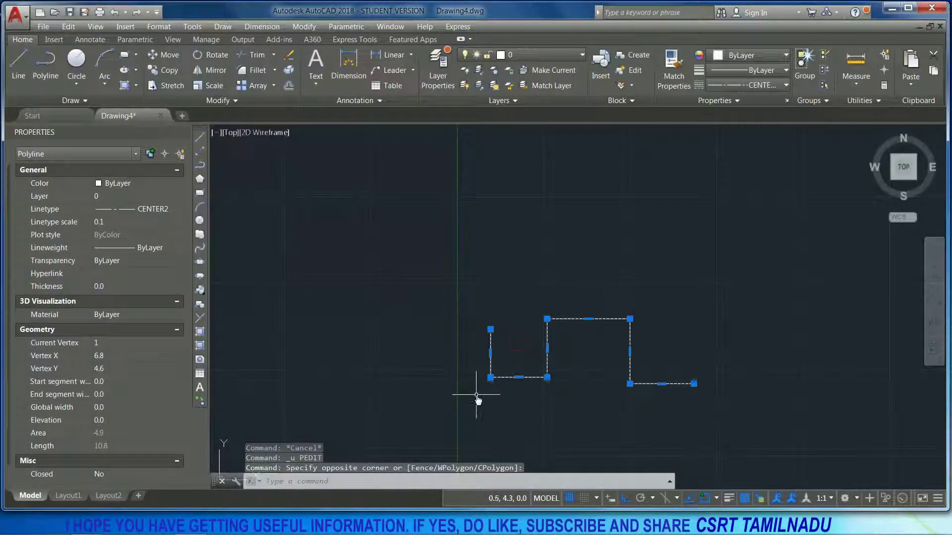
# Zoom in and out on the zigzag, then restart PEDIT with the PE alias.
pyautogui.scroll(4, 489, 364)
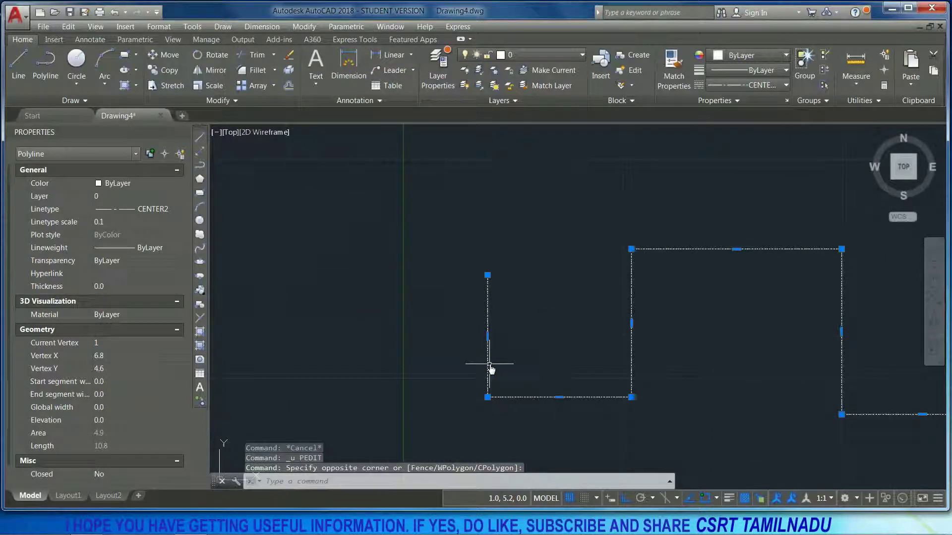
pyautogui.scroll(-2, 490, 366)
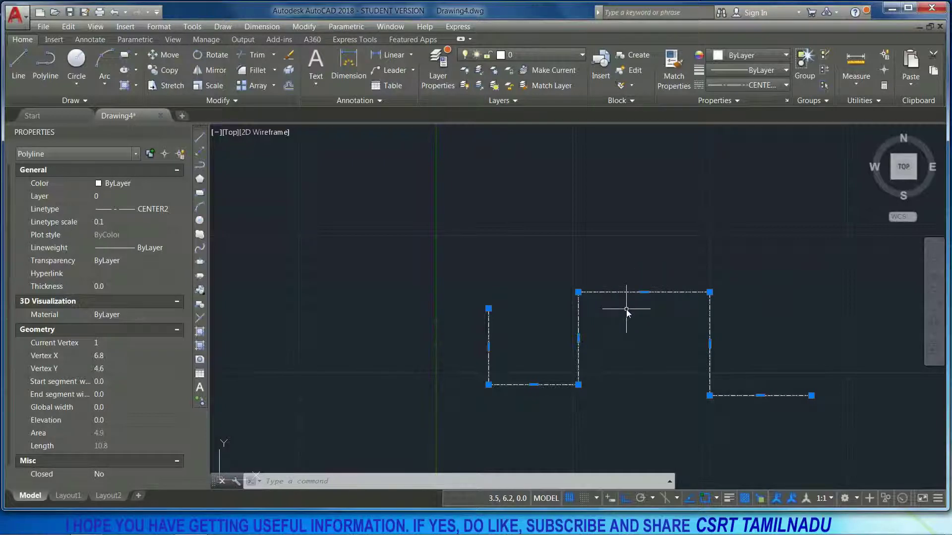
pyautogui.write('pe')
pyautogui.press('Return')
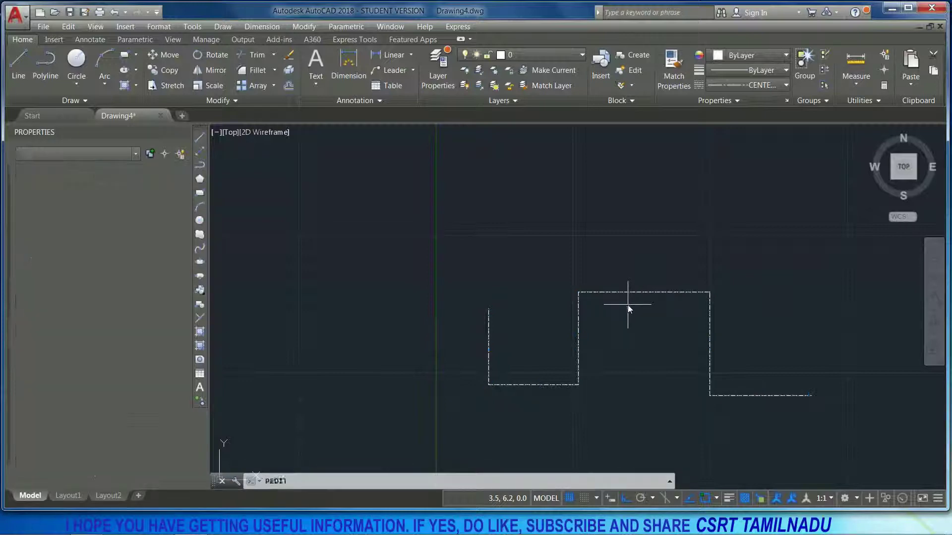
# Enter vertex editing and move the marker to the raised step's upper-left corner.
pyautogui.click(464, 472)
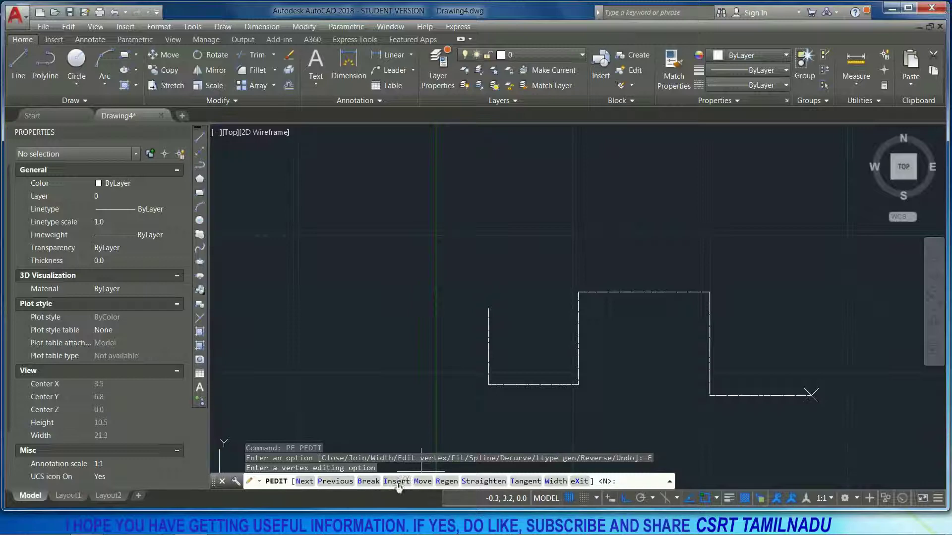
pyautogui.click(304, 486)
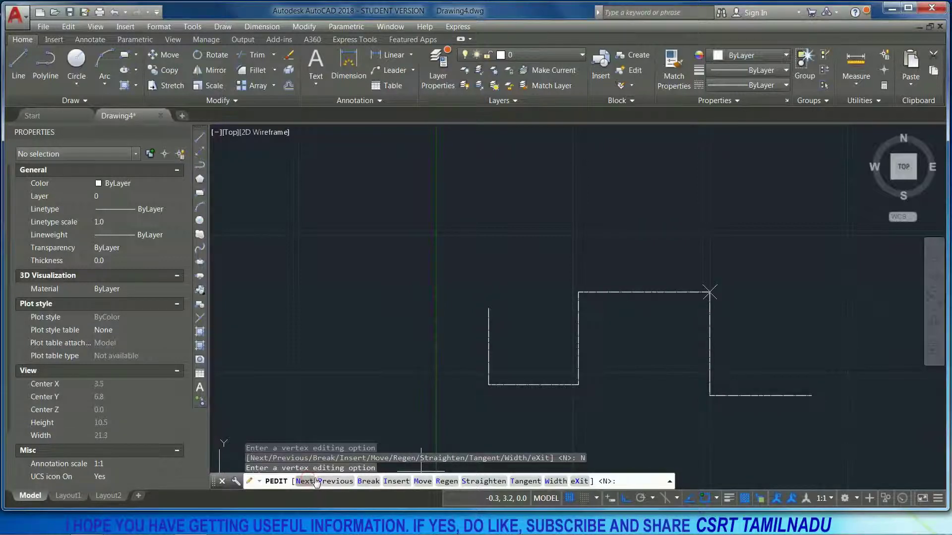
pyautogui.click(312, 485)
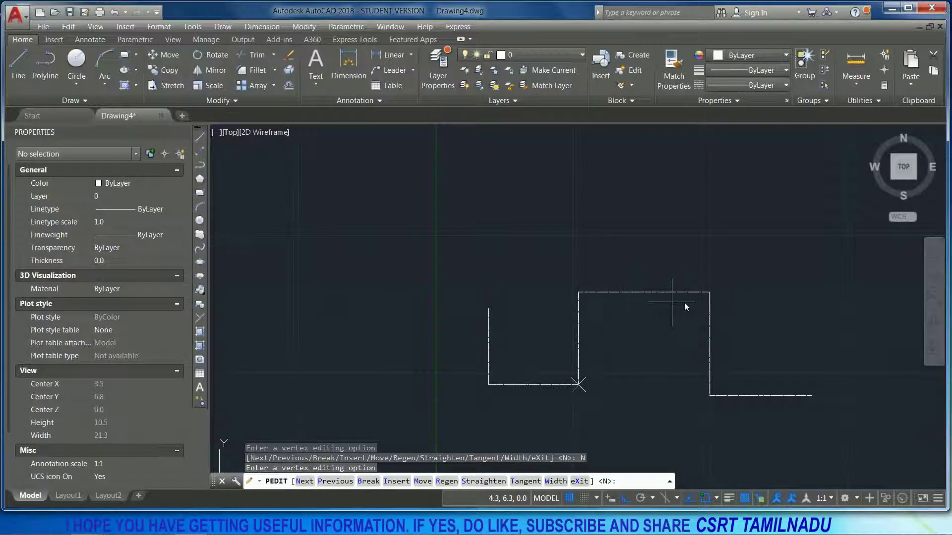
pyautogui.click(335, 481)
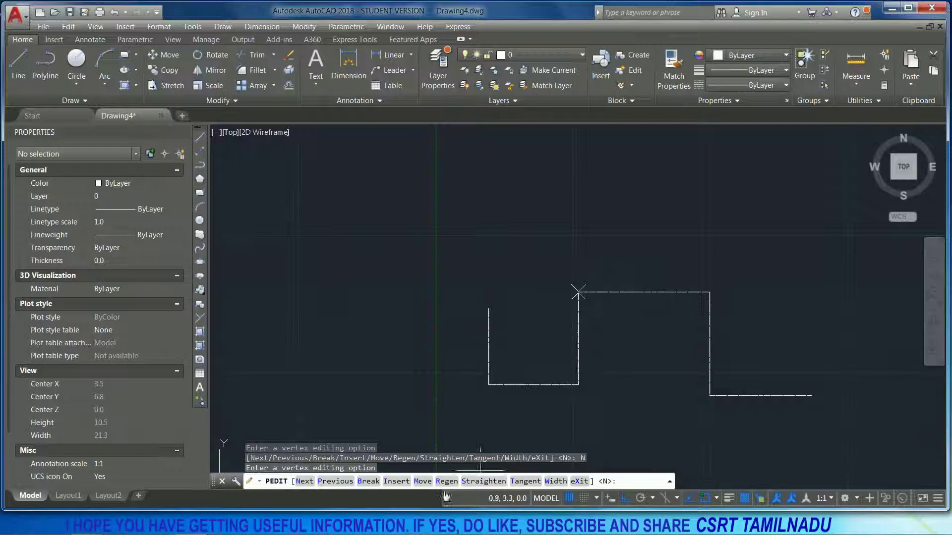
# Insert two new vertices on the raised step's top edge, then leave vertex editing.
pyautogui.click(402, 482)
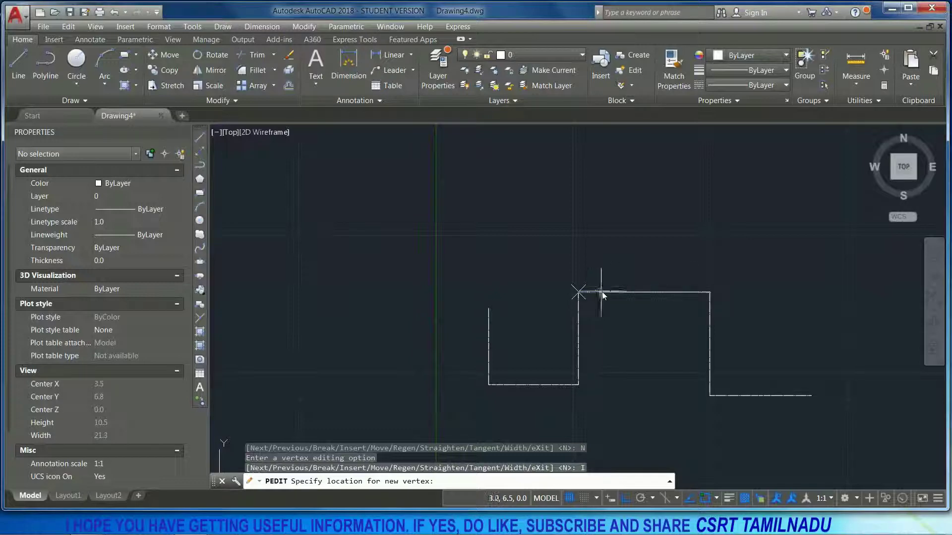
pyautogui.click(608, 293)
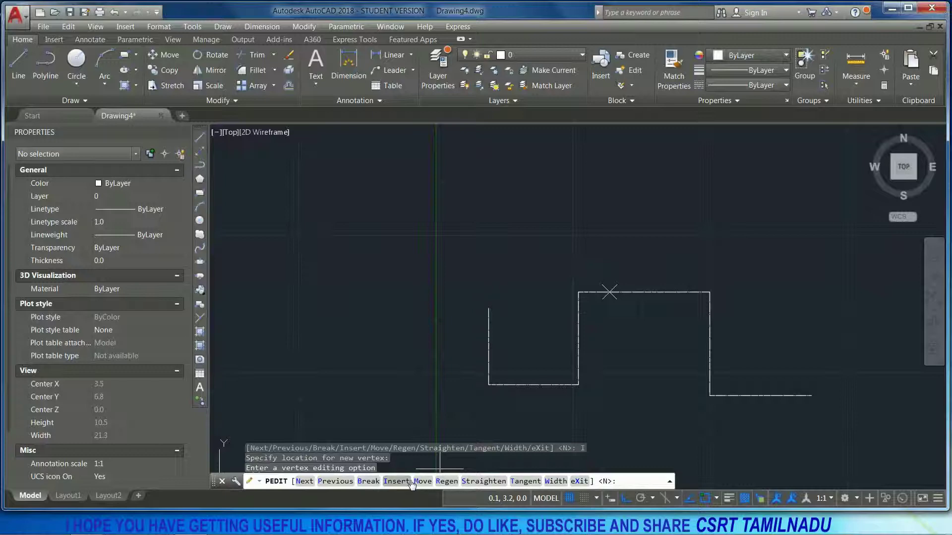
pyautogui.click(395, 483)
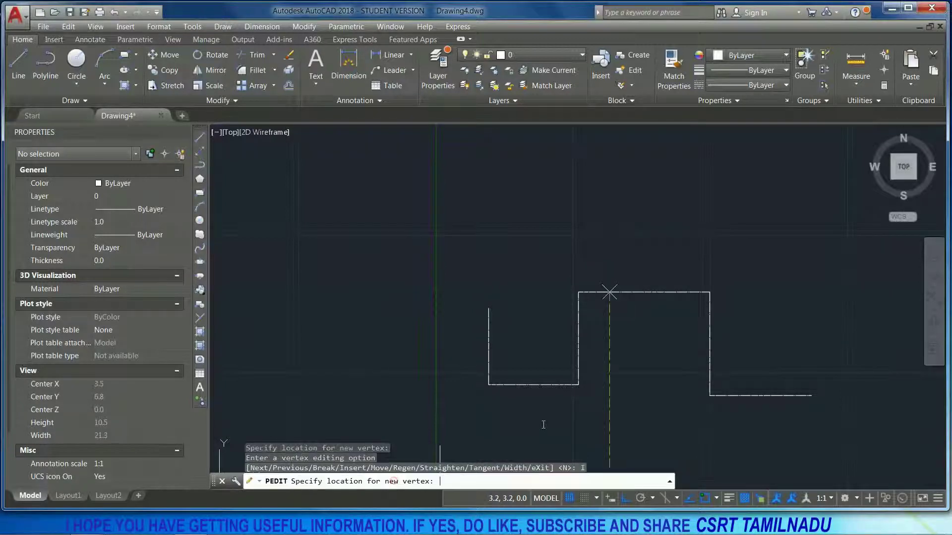
pyautogui.click(662, 293)
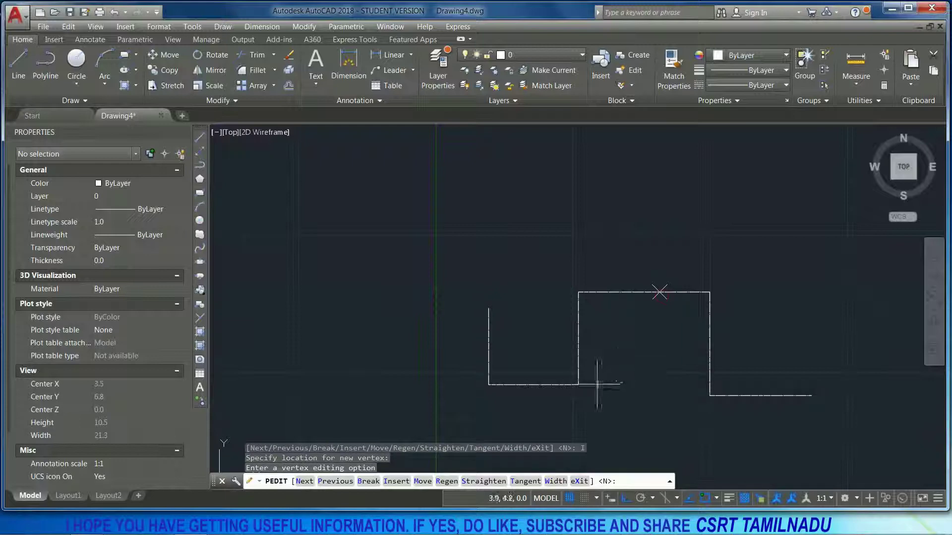
pyautogui.press('Return')
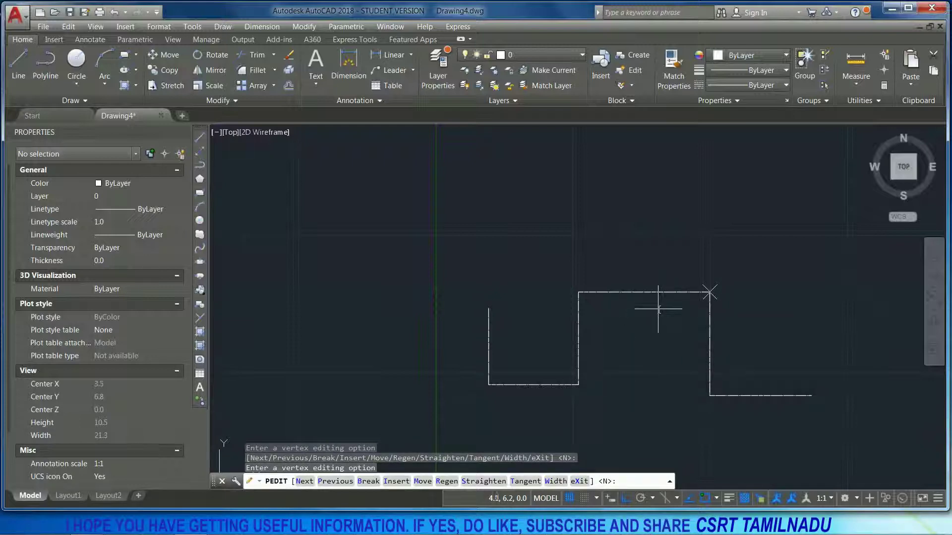
pyautogui.click(579, 481)
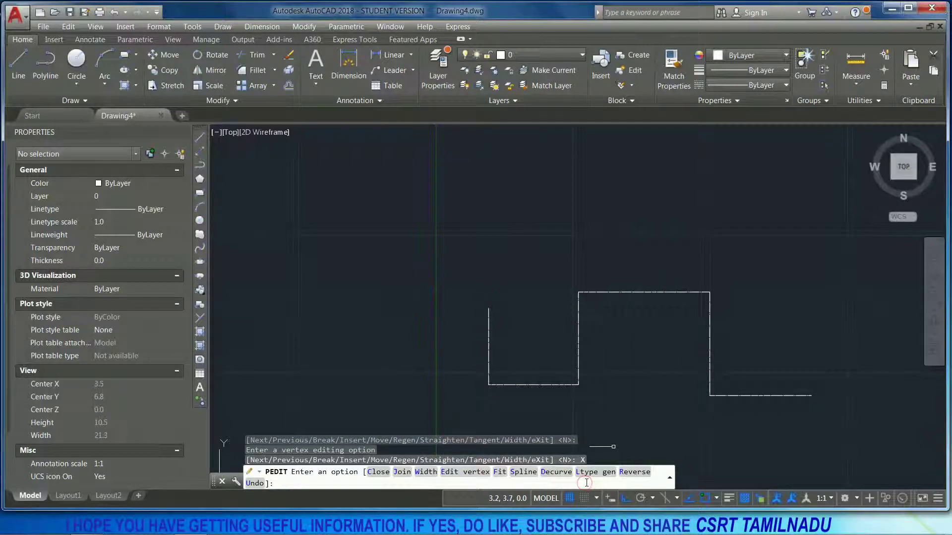
# End PEDIT and window-select the zigzag polyline.
pyautogui.press('Return')
pyautogui.write('pwe')
pyautogui.press('Return')
pyautogui.press('Escape')
pyautogui.click(656, 314)
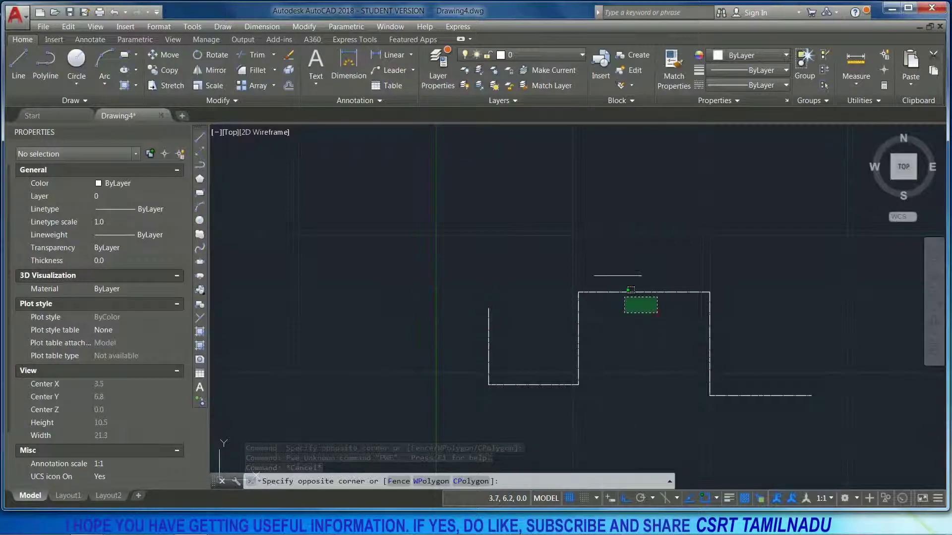
pyautogui.click(624, 292)
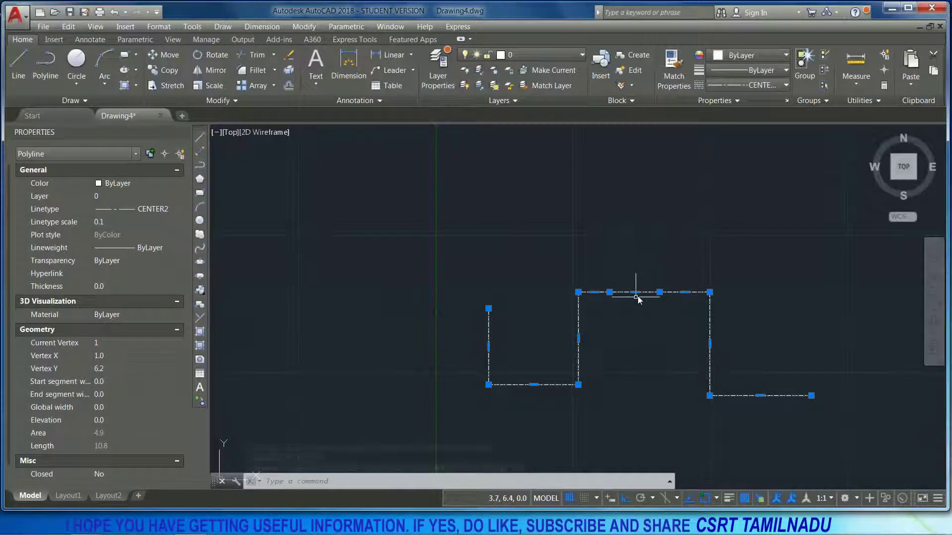
# Restart PEDIT vertex editing and step the marker to the raised step's lower-left corner.
pyautogui.write('pe')
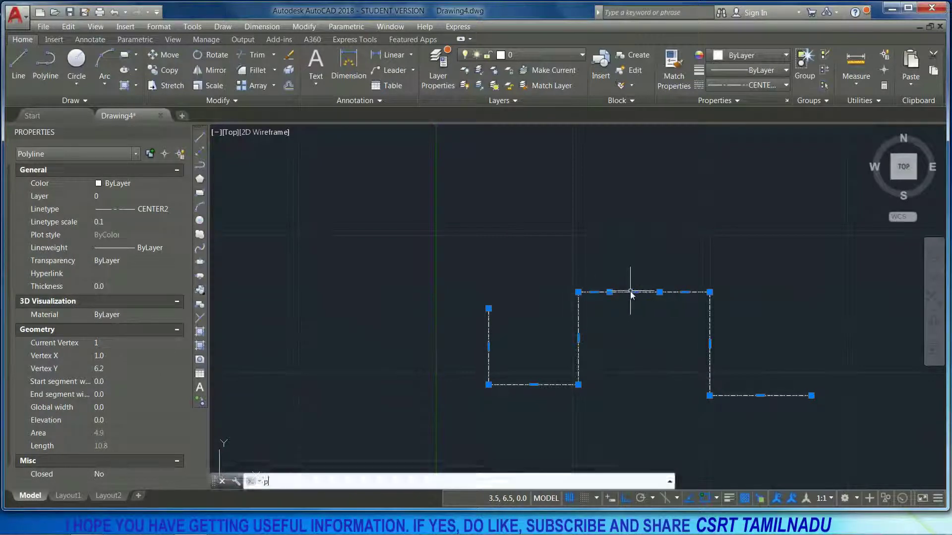
pyautogui.press('Return')
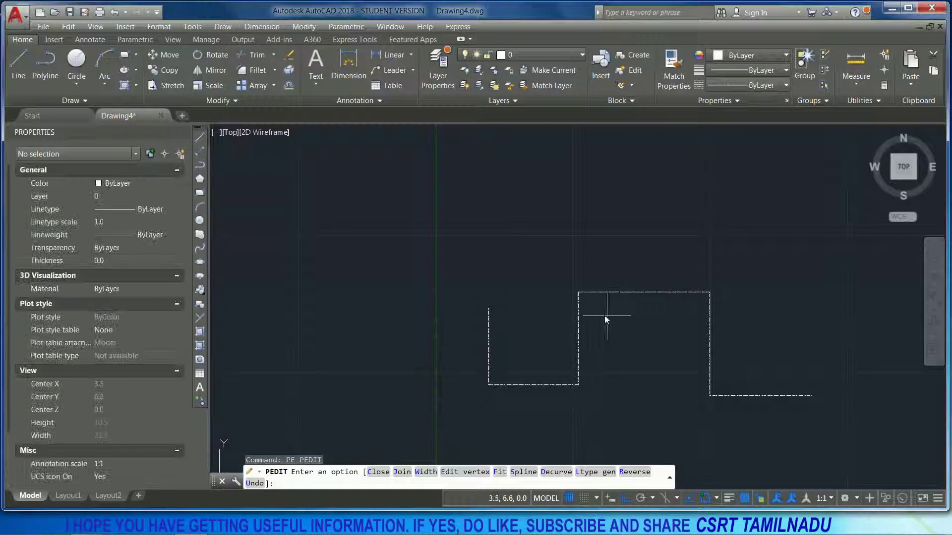
pyautogui.click(464, 472)
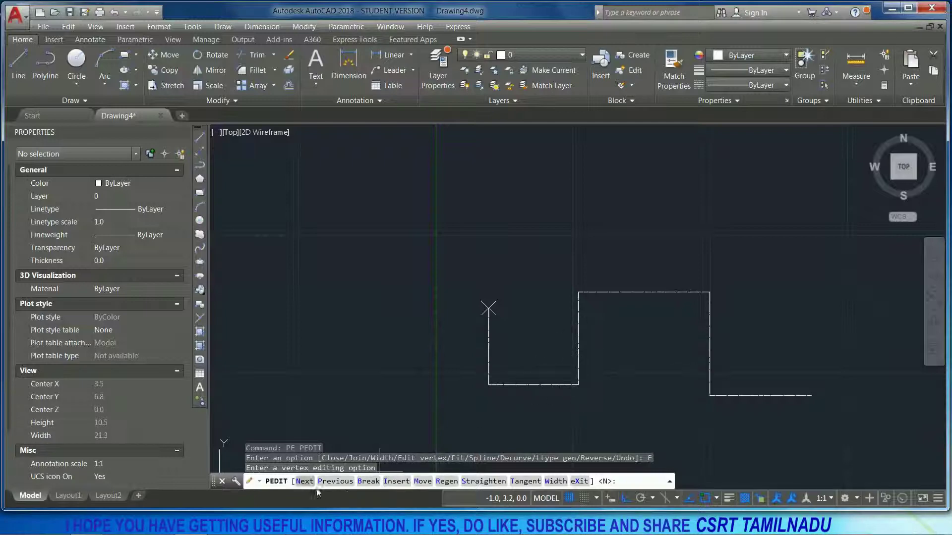
pyautogui.click(301, 482)
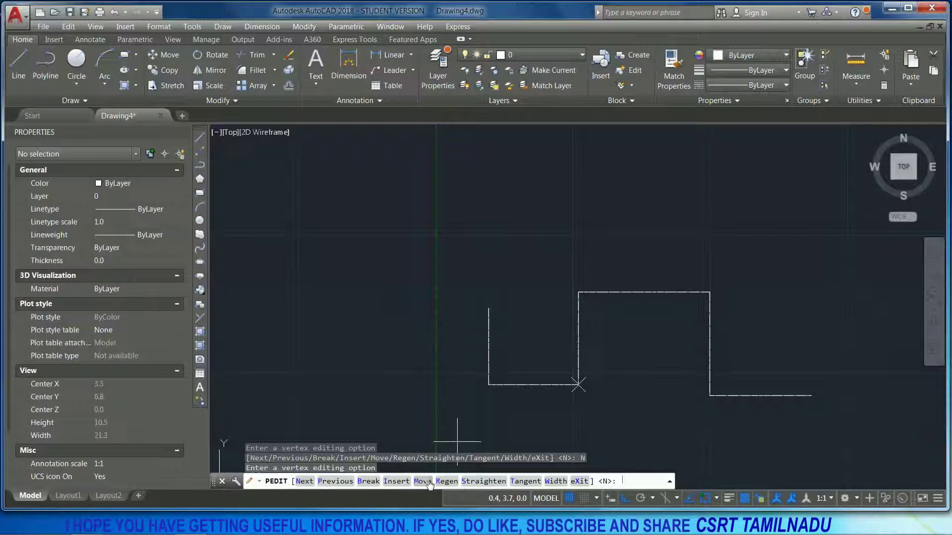
# Move the marked vertex higher up the vertical line, slanting its segment.
pyautogui.click(427, 481)
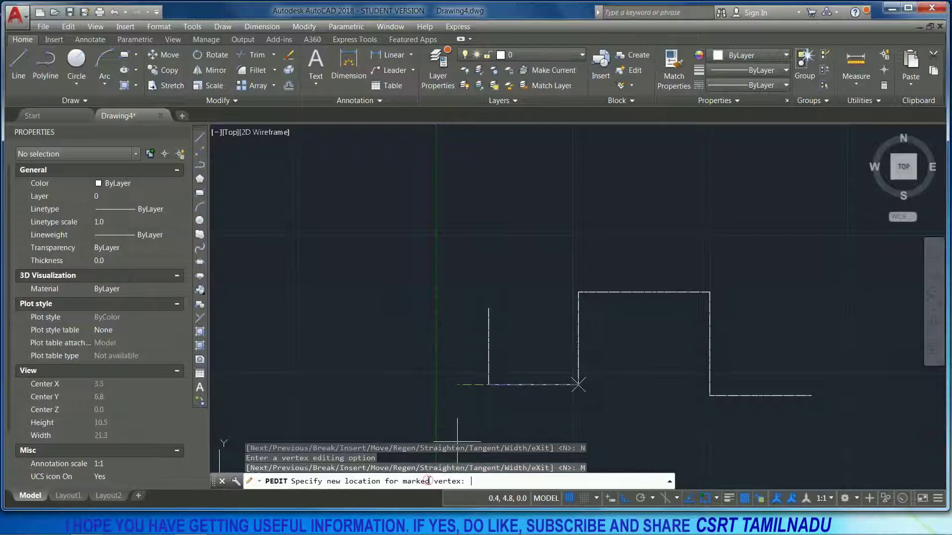
pyautogui.click(578, 362)
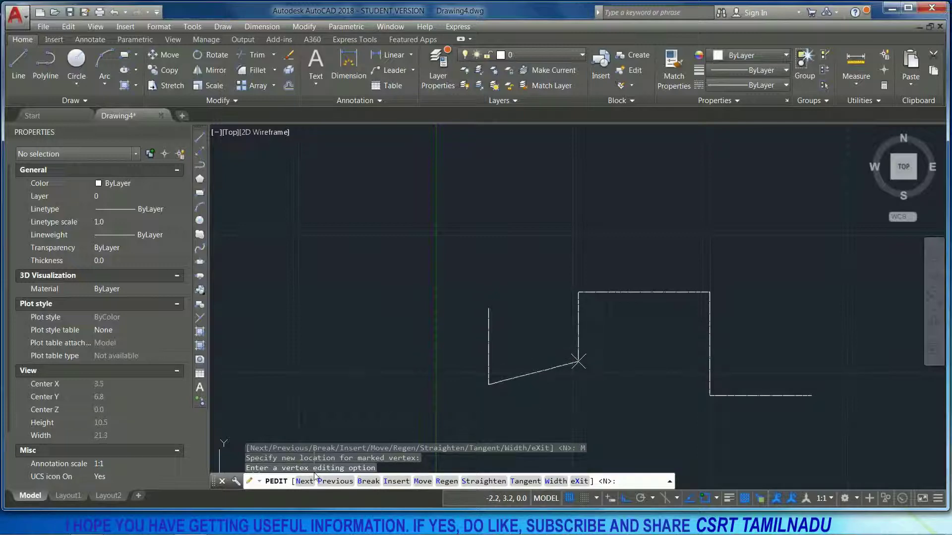
pyautogui.click(427, 484)
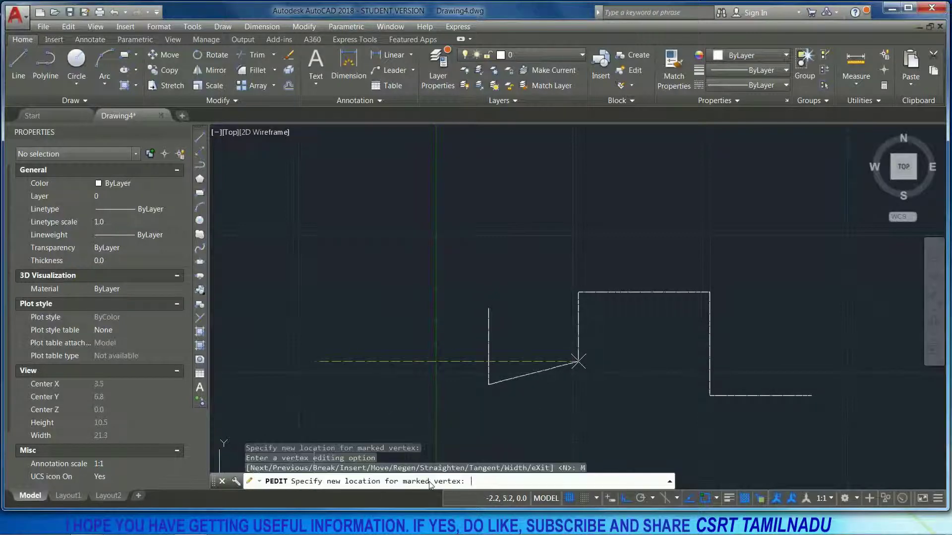
pyautogui.click(577, 334)
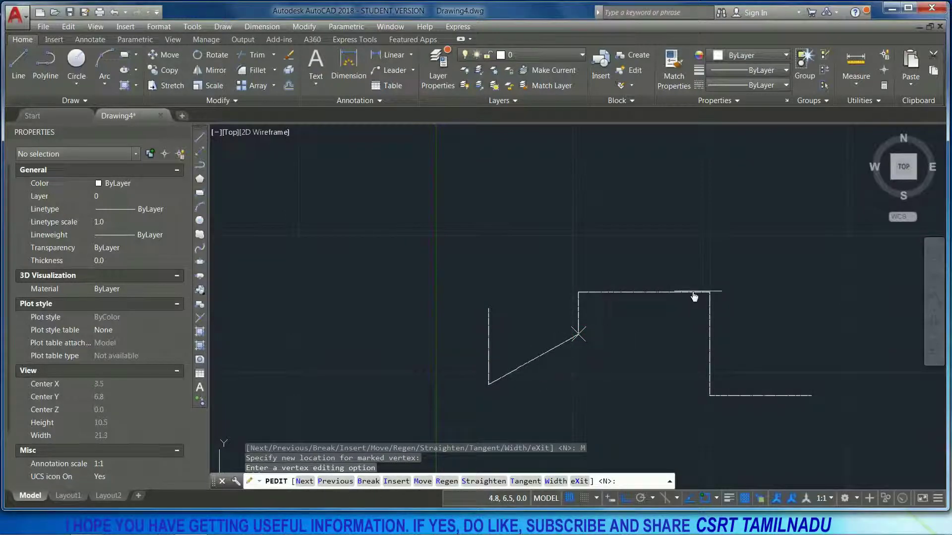
# Drop the top-right corner onto the right vertical side and regenerate the drawing.
pyautogui.click(304, 481)
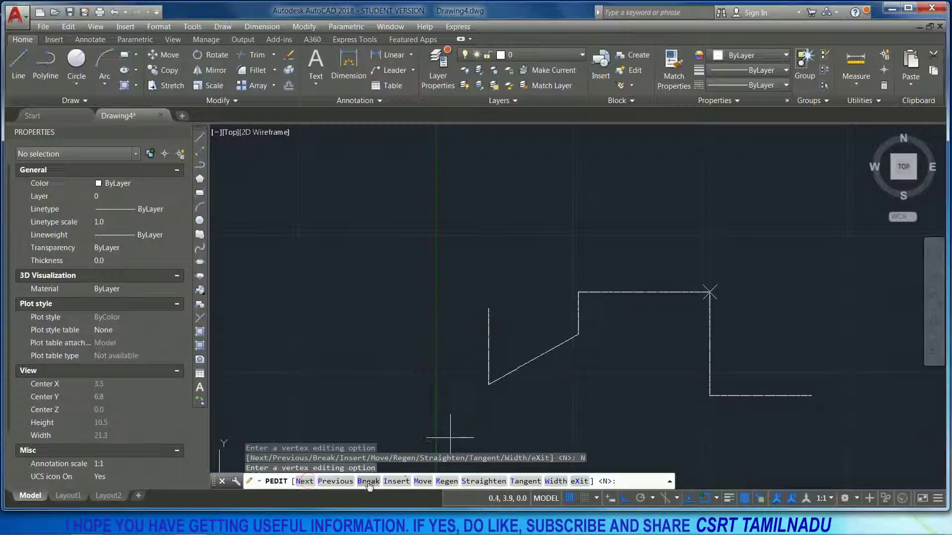
pyautogui.click(427, 482)
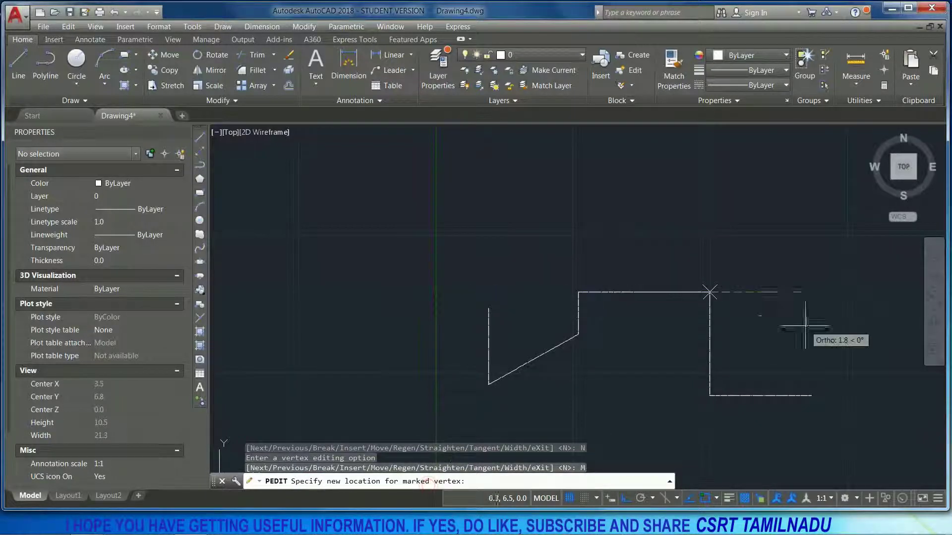
pyautogui.click(712, 354)
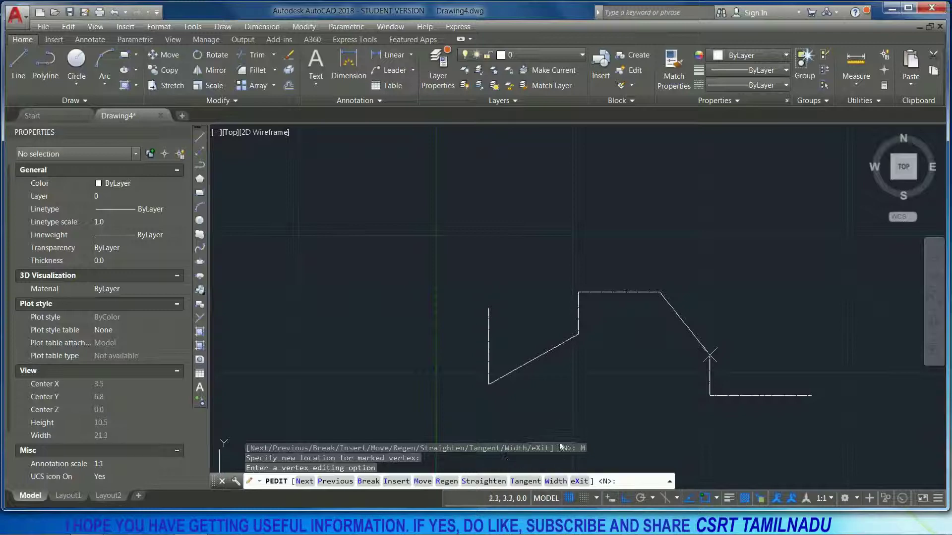
pyautogui.click(449, 485)
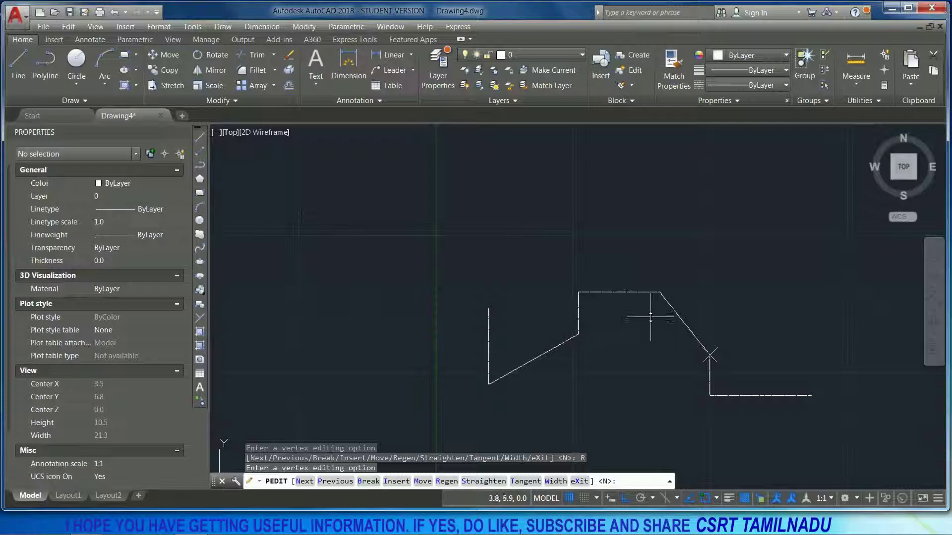
# Straighten the polyline from the lower-left corner to the slope's lower-end vertex.
pyautogui.click(306, 482)
pyautogui.click(342, 482)
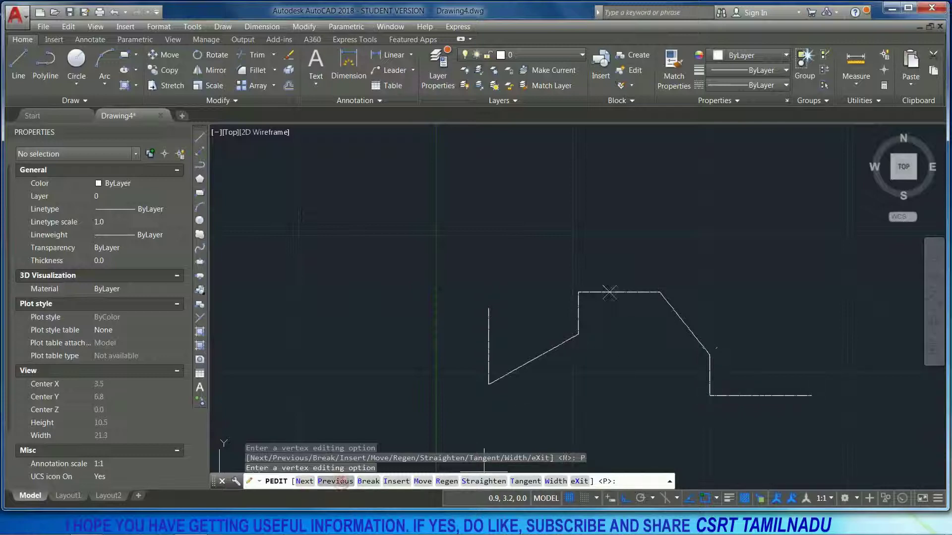
pyautogui.click(341, 481)
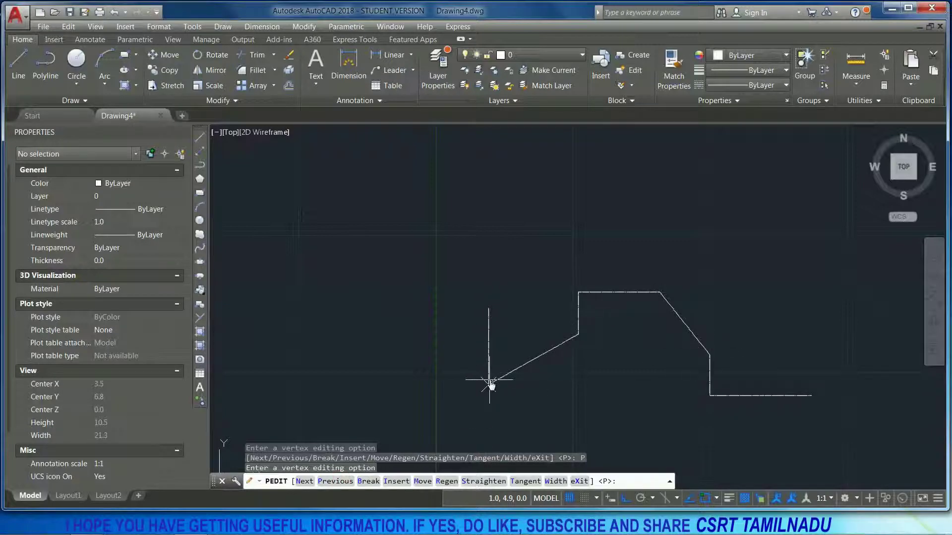
pyautogui.click(483, 482)
pyautogui.click(384, 485)
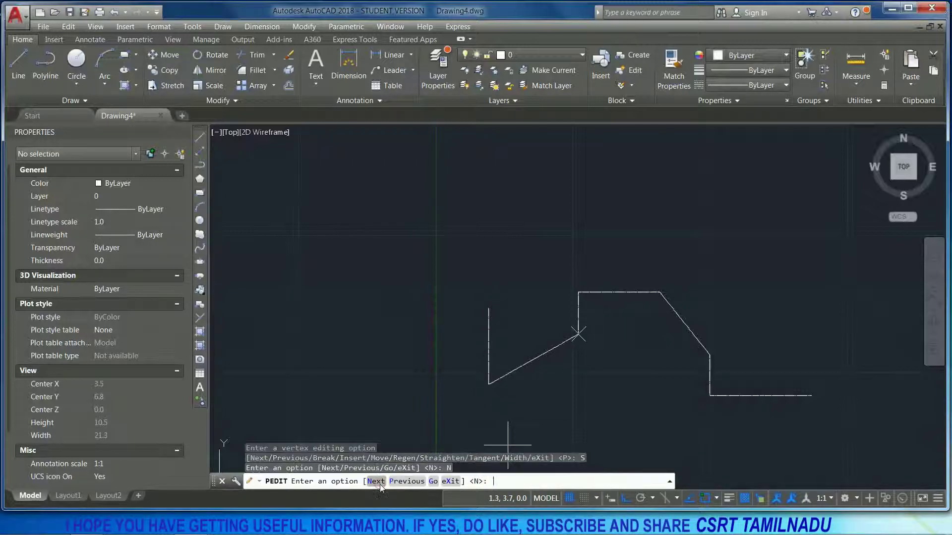
pyautogui.click(383, 485)
pyautogui.click(386, 485)
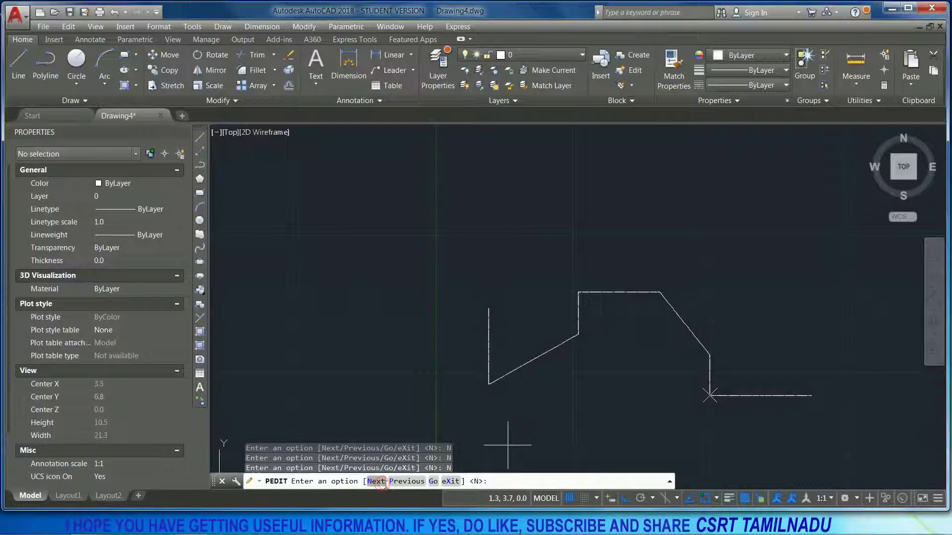
pyautogui.click(407, 481)
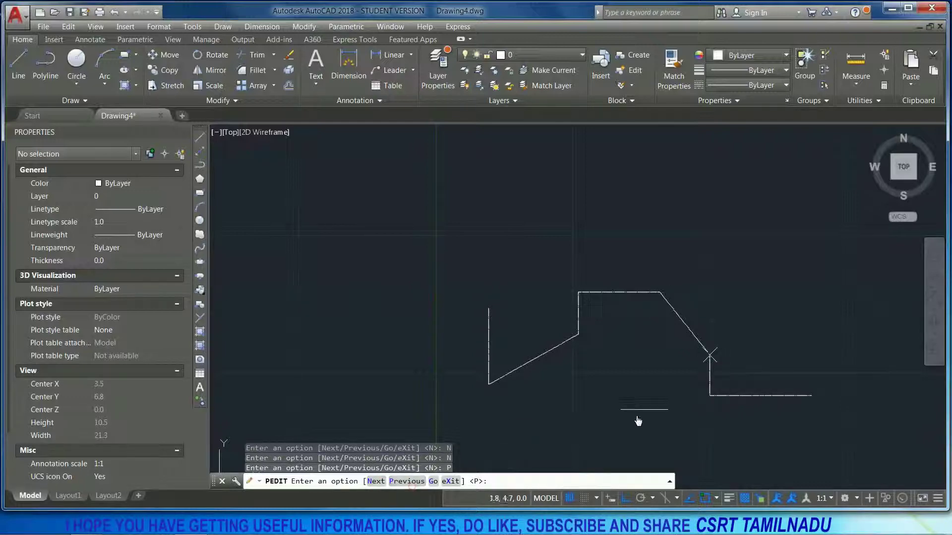
pyautogui.click(432, 482)
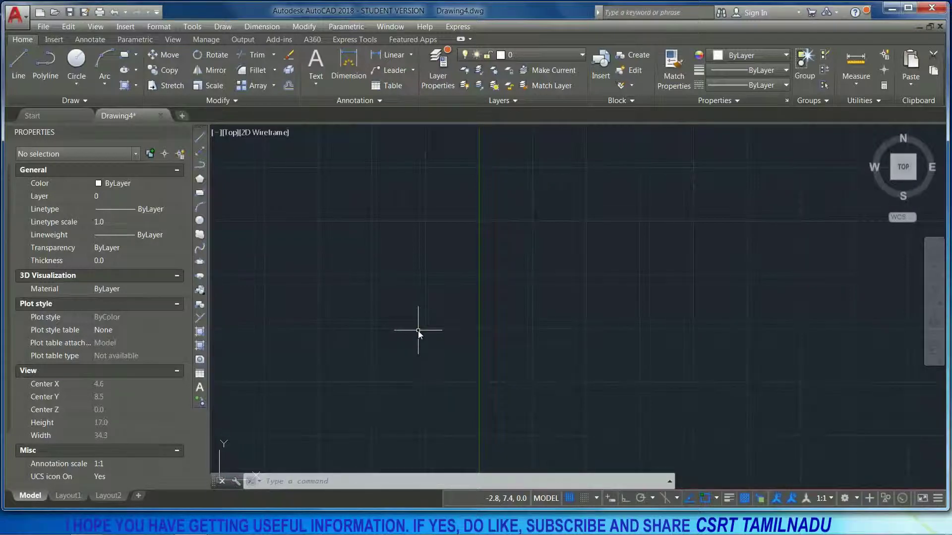
# Draw a new five-point zigzag polyline of alternating peaks and valleys.
pyautogui.write('P')
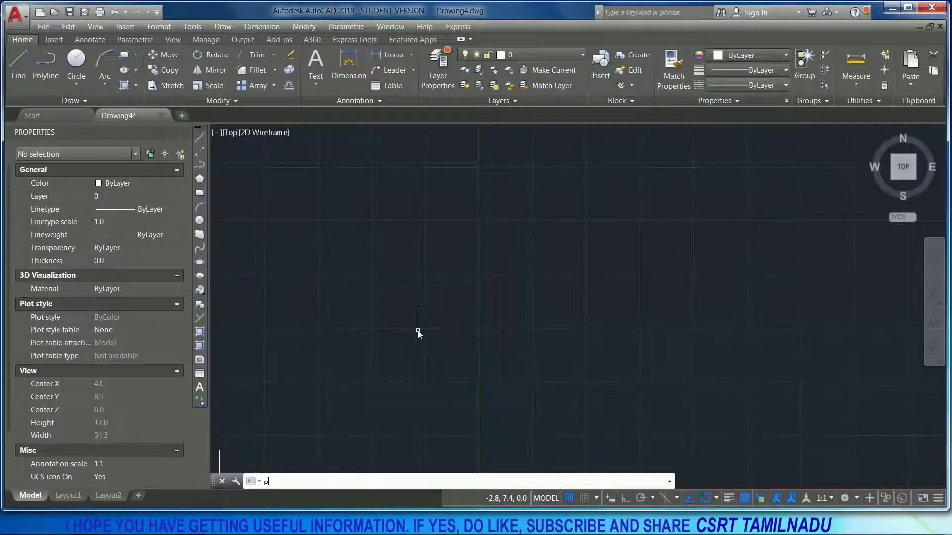
pyautogui.write('1')
pyautogui.press('Return')
pyautogui.click(358, 398)
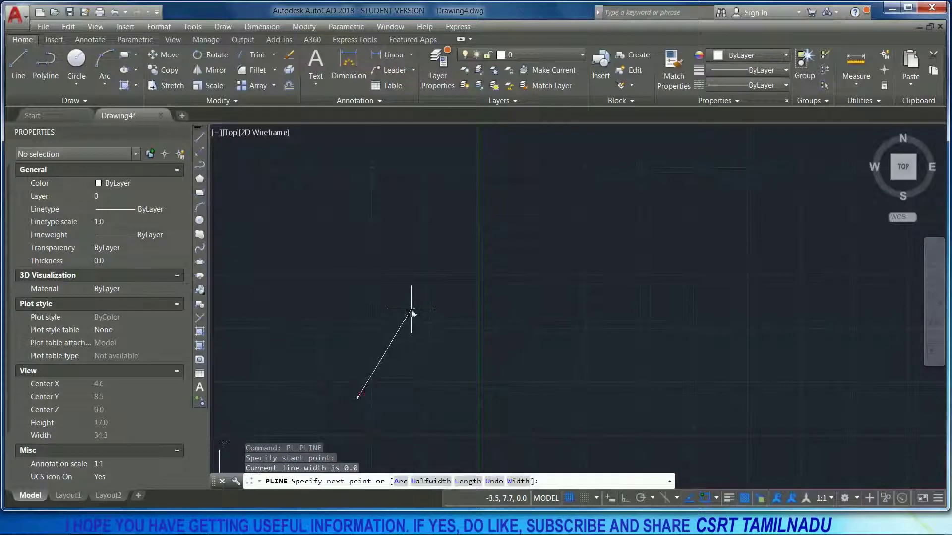
pyautogui.click(411, 310)
pyautogui.click(504, 403)
pyautogui.click(567, 289)
pyautogui.click(622, 414)
# Start a rectangle and place its first corner.
pyautogui.write('e')
pyautogui.press('BackSpace')
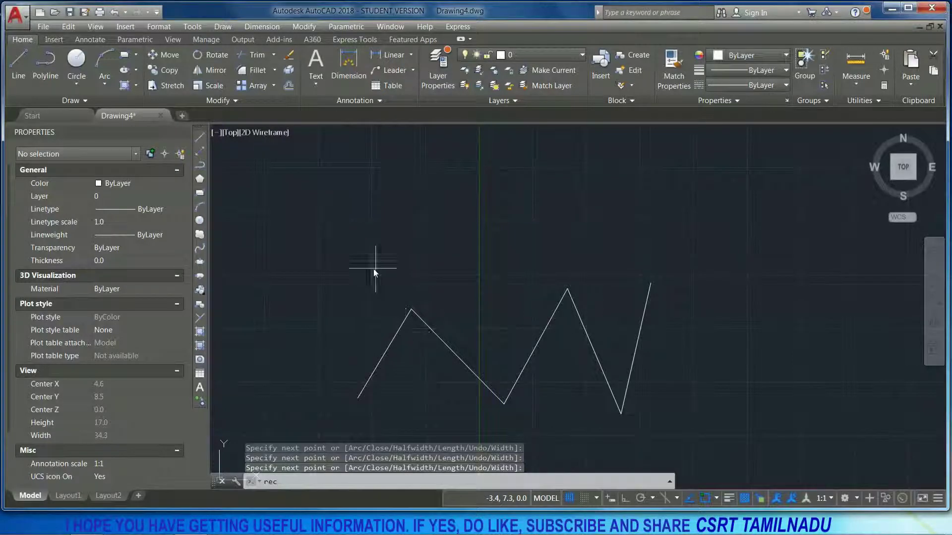
pyautogui.press('Return')
pyautogui.click(301, 209)
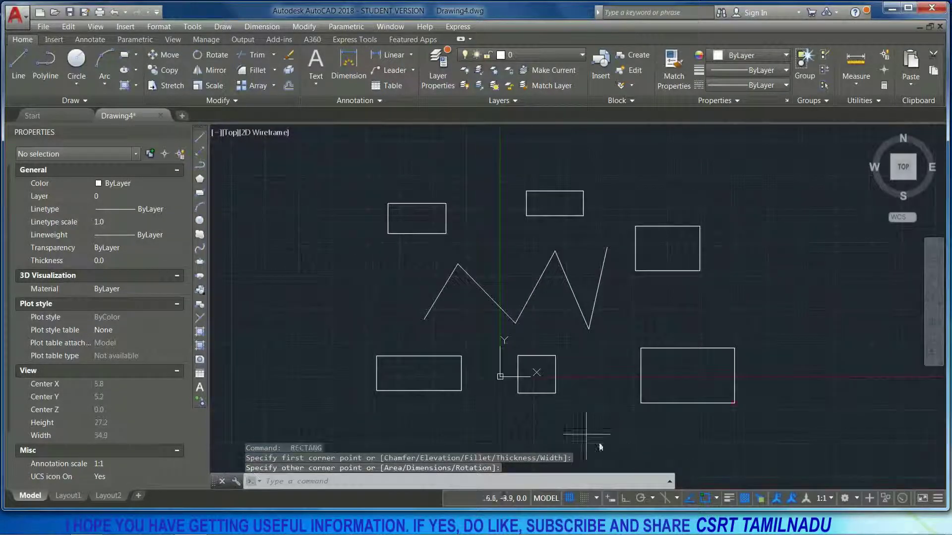
# Window-select the zigzag and all six surrounding rectangles.
pyautogui.scroll(-4, 569, 420)
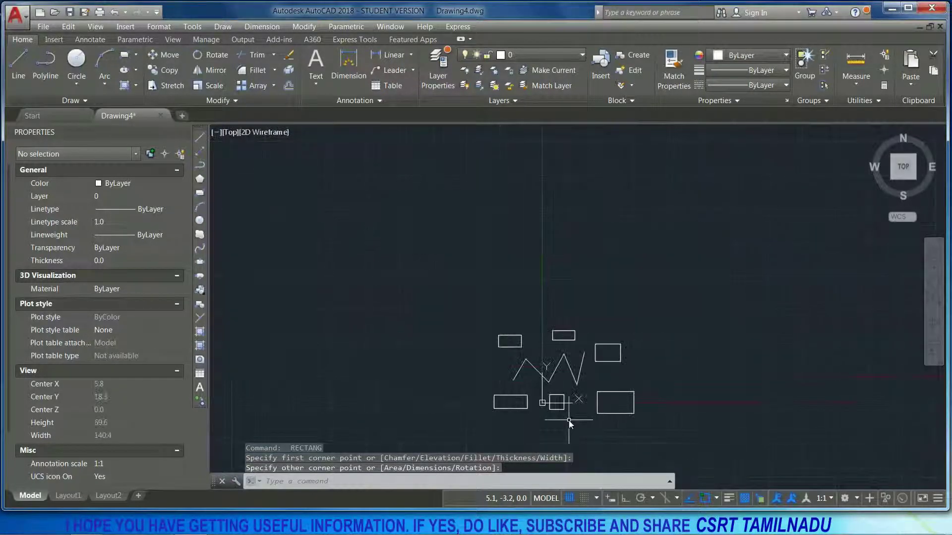
pyautogui.moveTo(638, 434); pyautogui.dragTo(519, 403, button='middle')
pyautogui.click(585, 412)
pyautogui.click(341, 282)
# Copy the selected group and paste a duplicate to its right.
pyautogui.hotkey('ctrl', 'c')
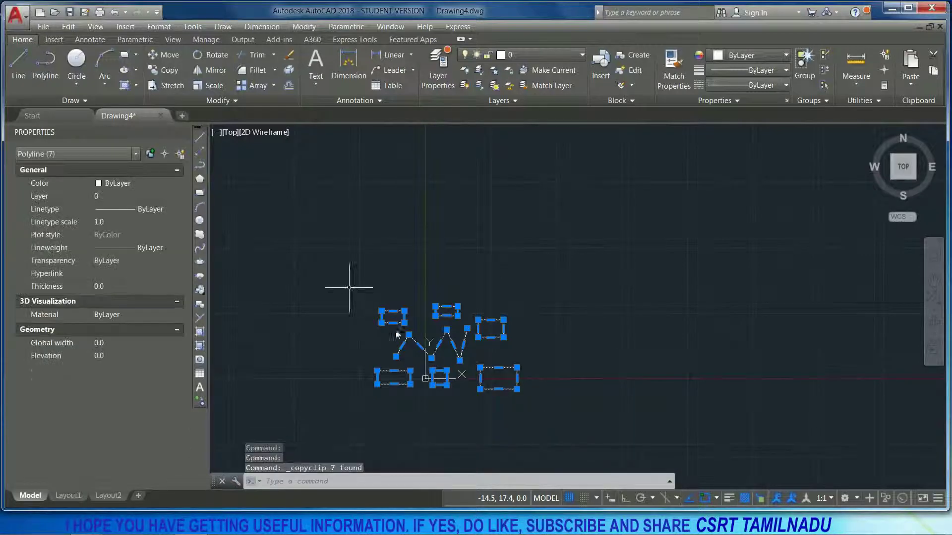
pyautogui.press('Escape')
pyautogui.hotkey('ctrl', 'v')
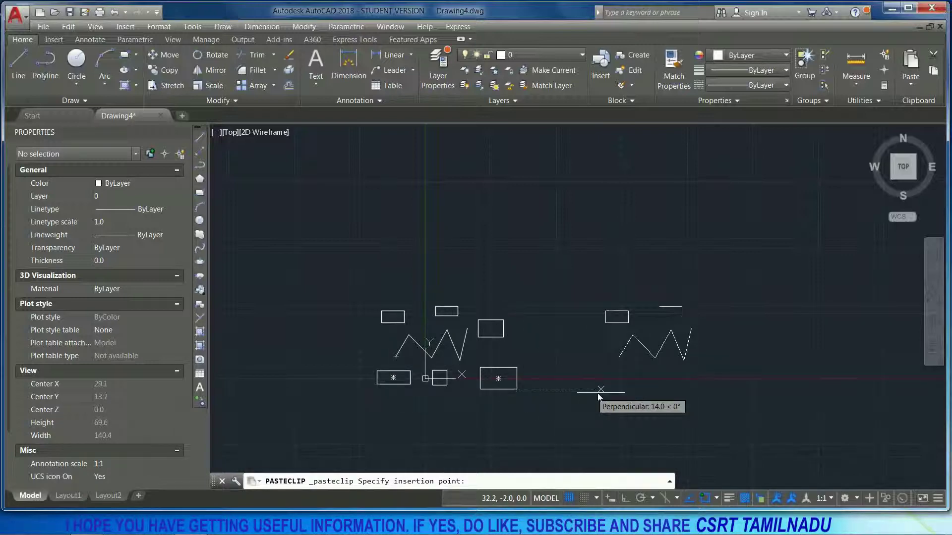
pyautogui.click(642, 392)
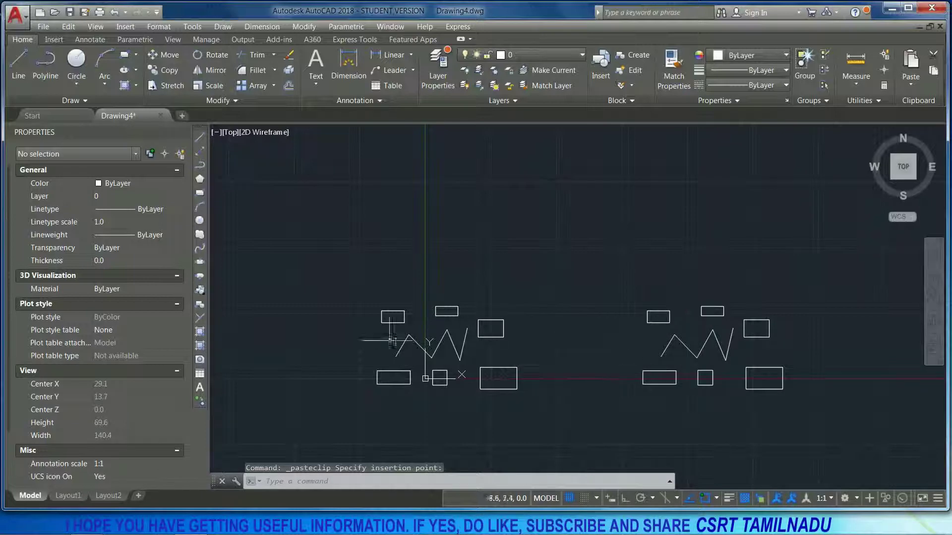
pyautogui.scroll(4, 410, 356)
pyautogui.scroll(-2, 410, 356)
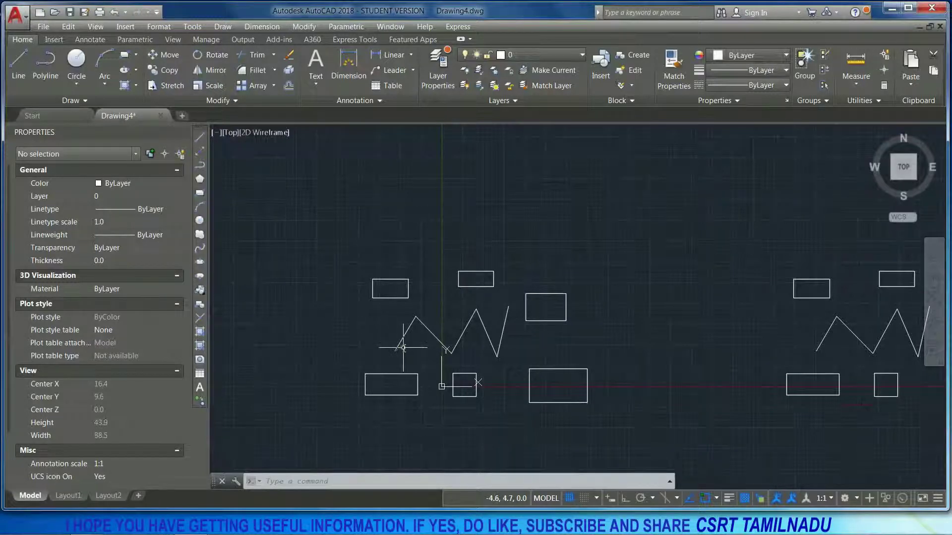
# Apply PEDIT Fit to the left zigzag to make a smooth curve, then pan to the copy.
pyautogui.click(416, 341)
pyautogui.click(371, 318)
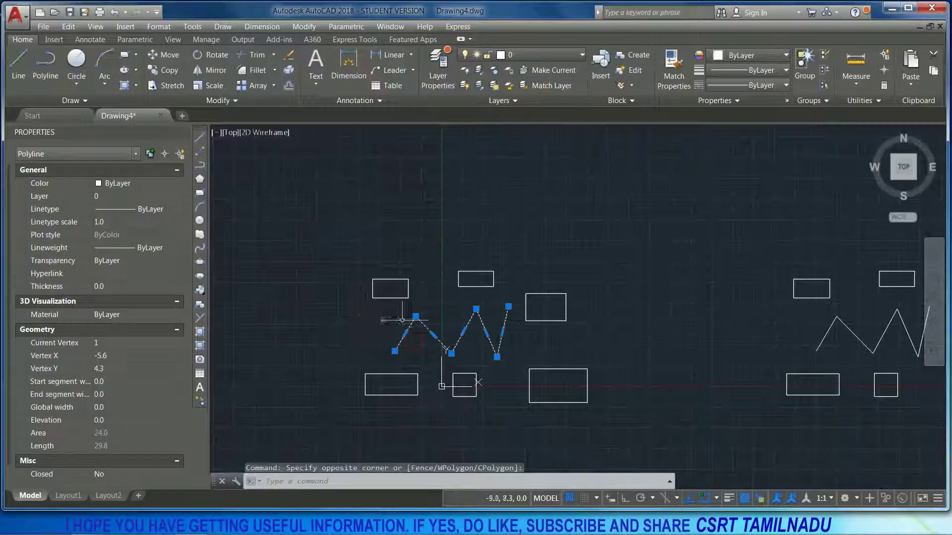
pyautogui.write('pe')
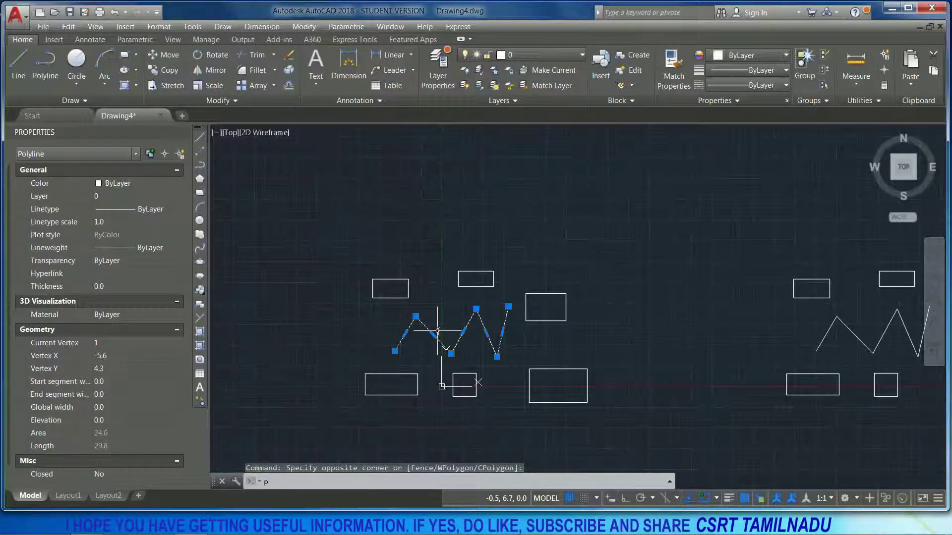
pyautogui.press('Return')
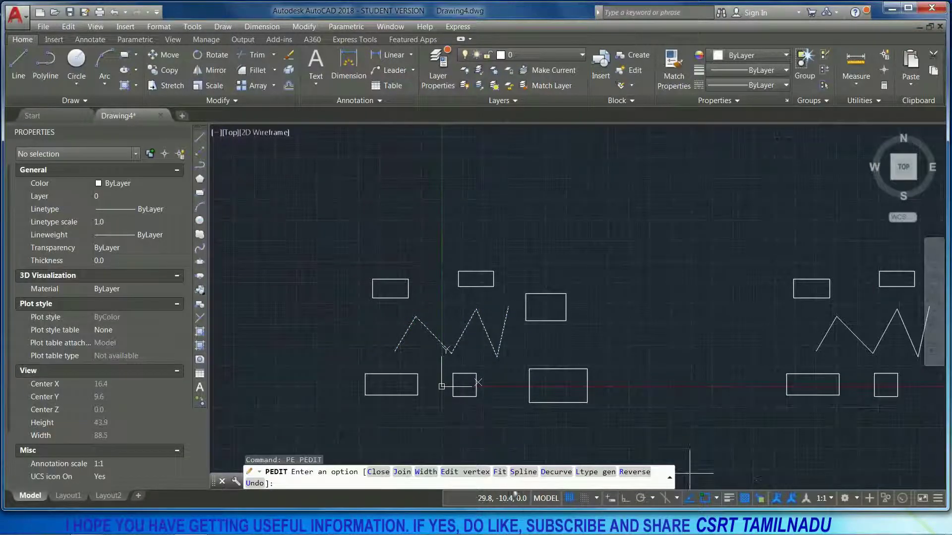
pyautogui.click(499, 472)
pyautogui.press('Return')
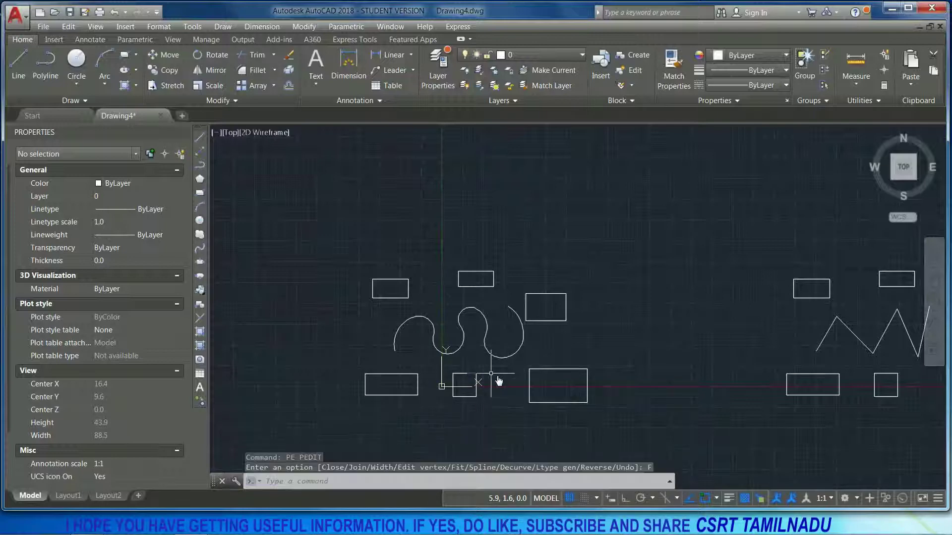
pyautogui.moveTo(675, 396)
pyautogui.mouseDown(button='middle')
pyautogui.moveTo(390, 395)
pyautogui.moveTo(670, 385)
pyautogui.mouseUp(button='middle')
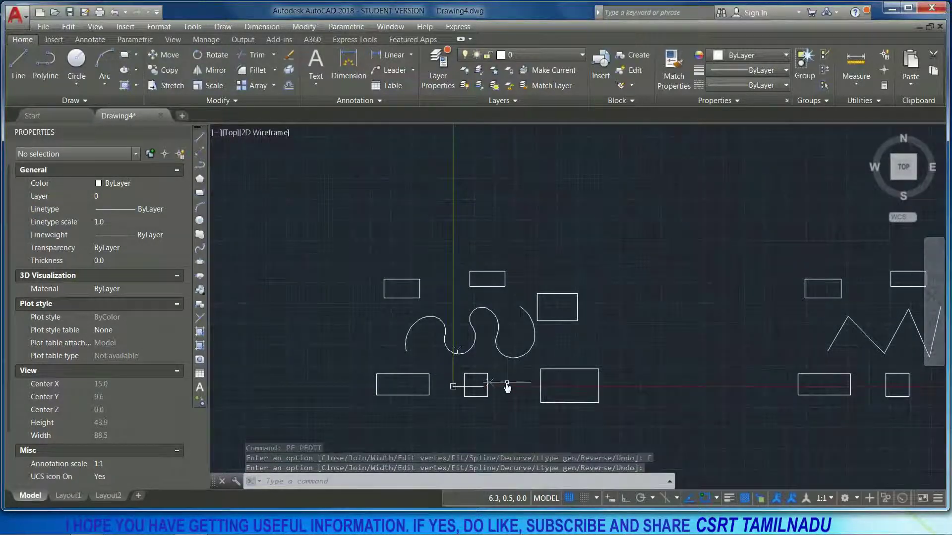
pyautogui.moveTo(811, 372); pyautogui.dragTo(467, 379, button='middle')
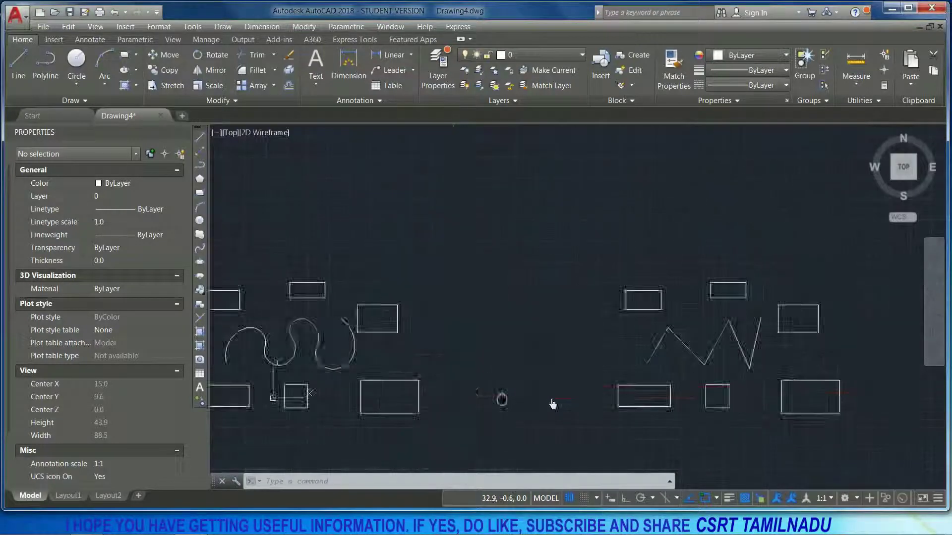
# Start PEDIT on the copied zigzag polyline.
pyautogui.scroll(-2, 540, 353)
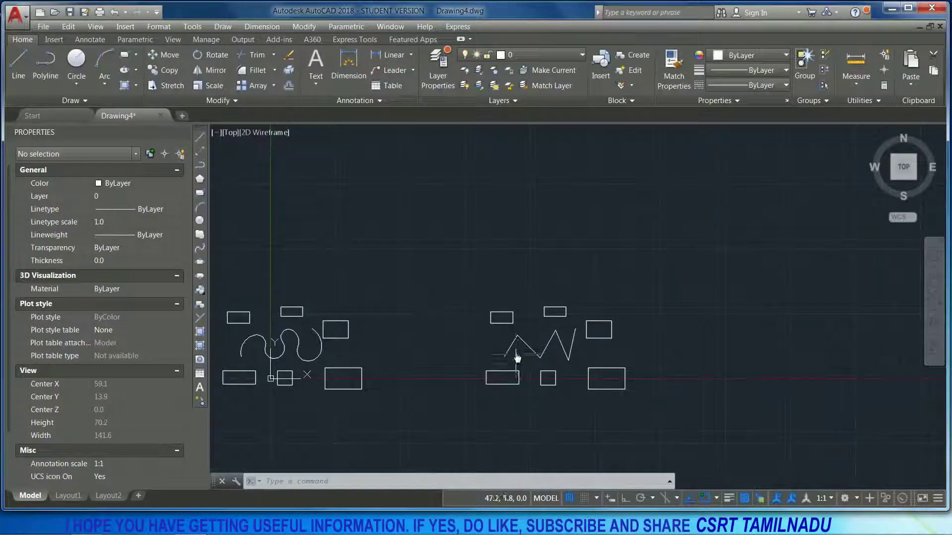
pyautogui.scroll(2, 516, 357)
pyautogui.click(518, 354)
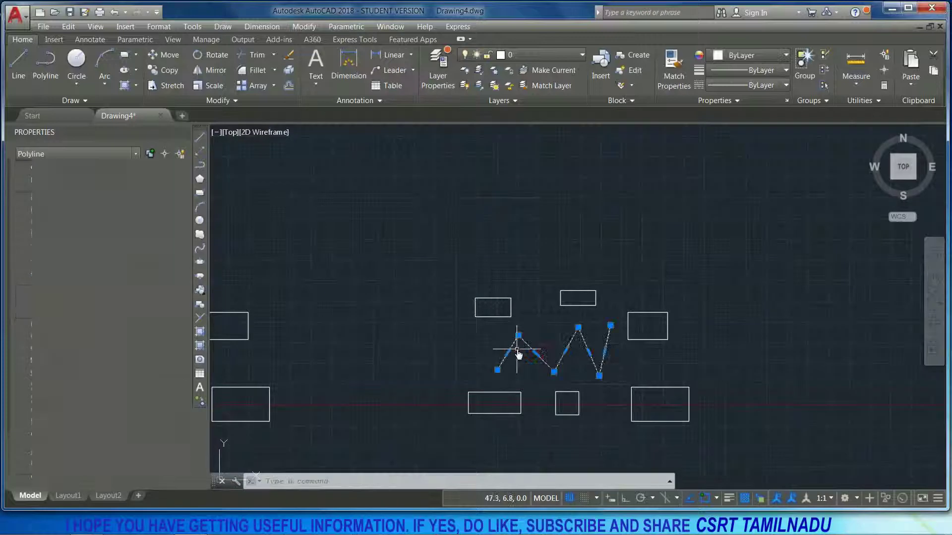
pyautogui.write('pre')
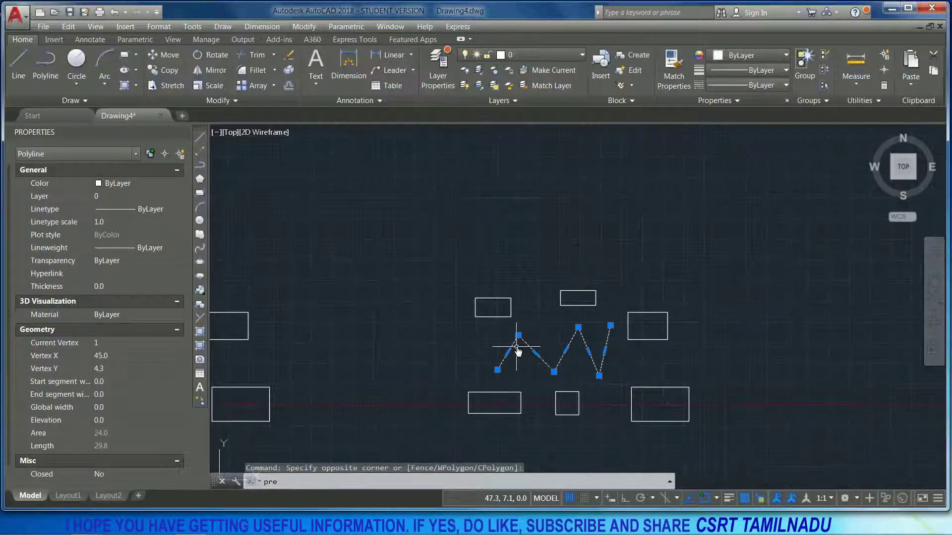
pyautogui.write('Pe')
pyautogui.press('Return')
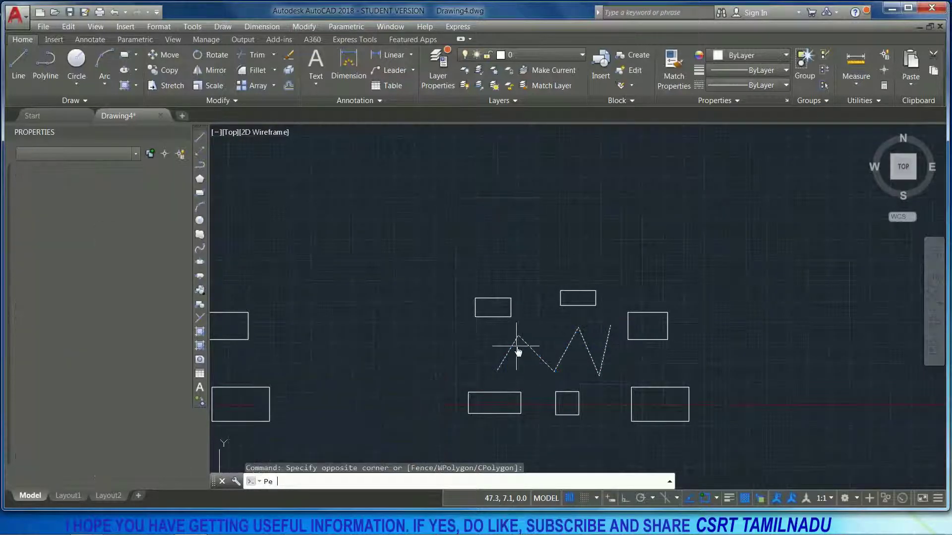
# Enter vertex editing, abandon two Tangent attempts, and return with the marker on the first vertex.
pyautogui.click(473, 471)
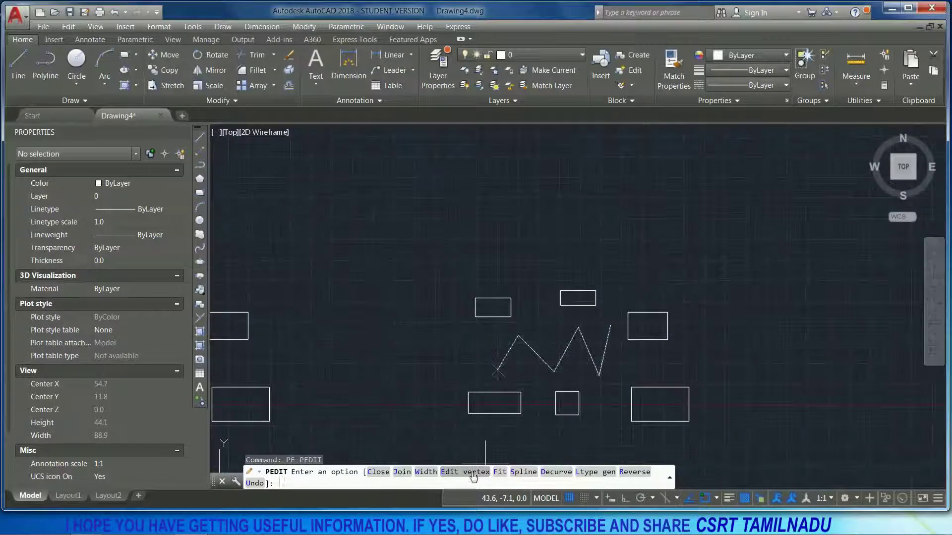
pyautogui.click(526, 481)
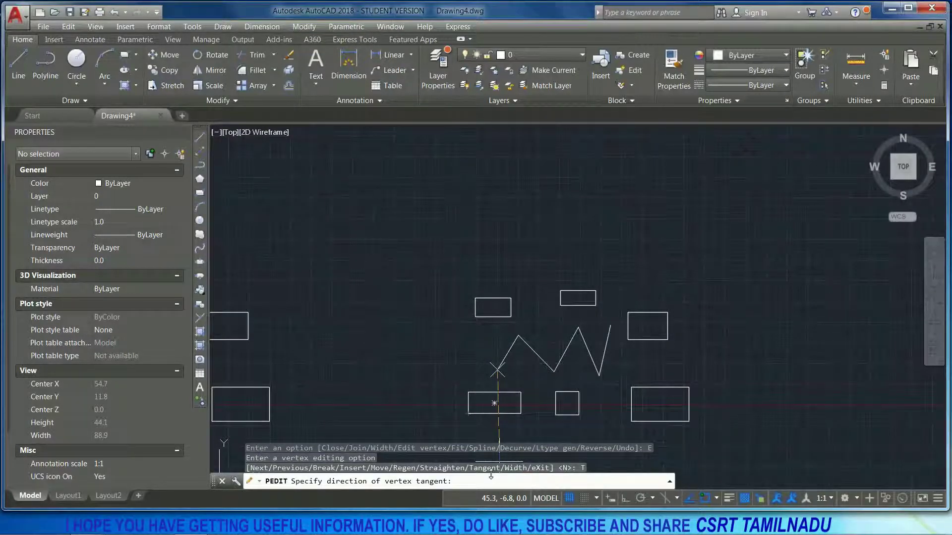
pyautogui.press('Escape')
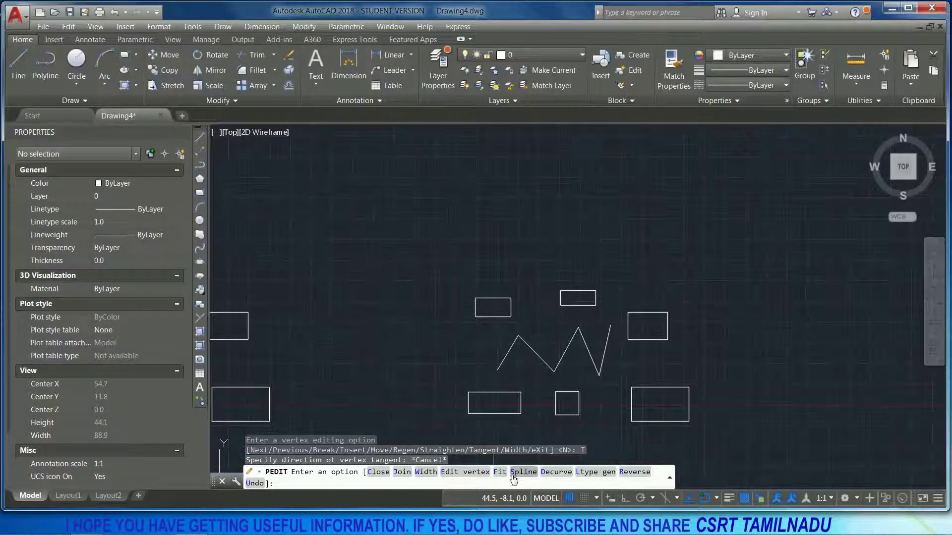
pyautogui.click(481, 476)
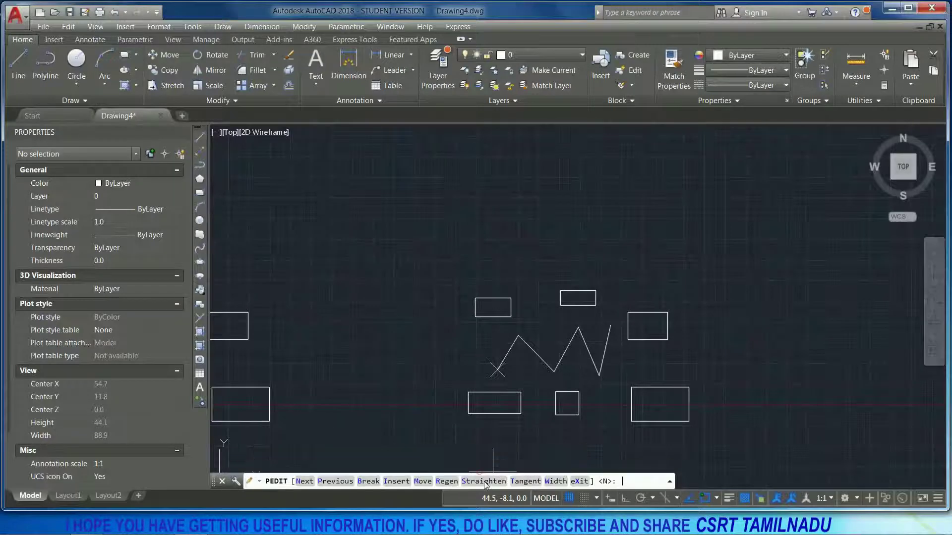
pyautogui.click(519, 481)
pyautogui.press('Escape')
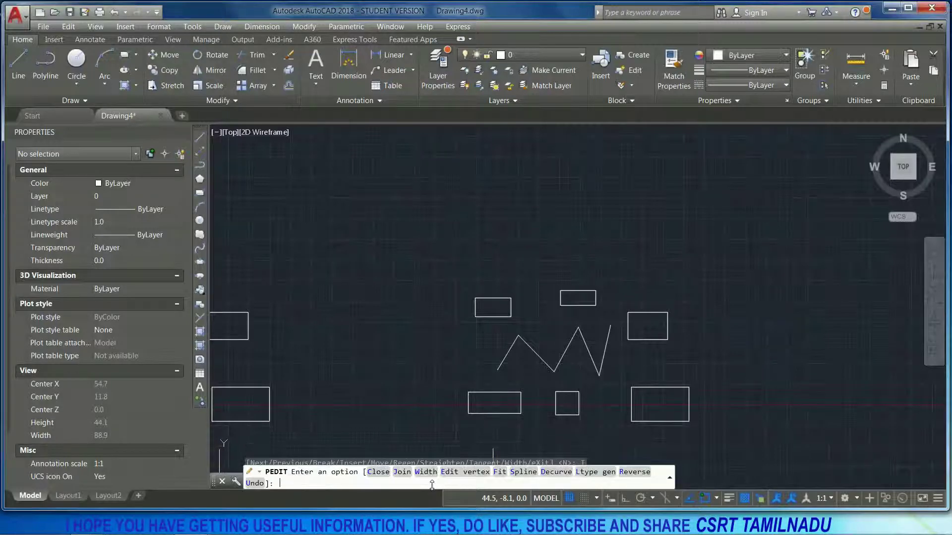
pyautogui.click(474, 472)
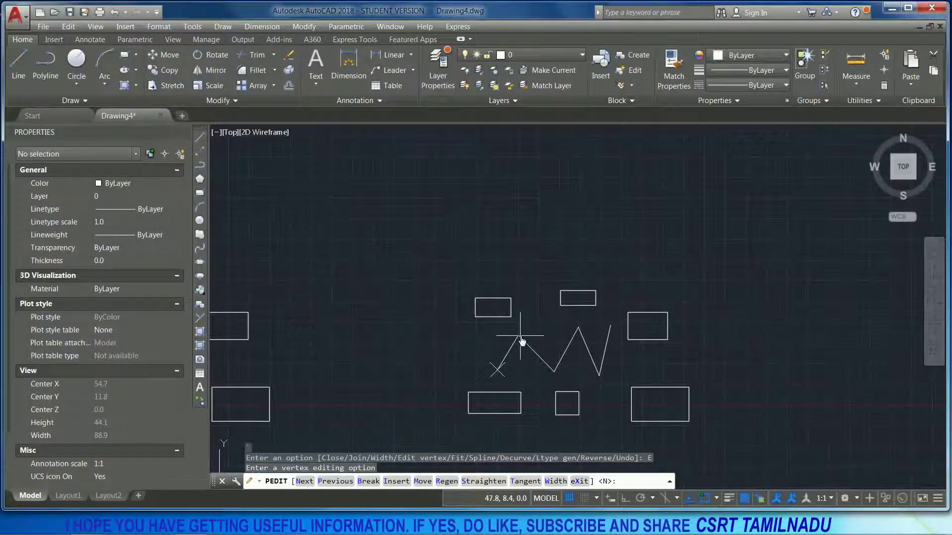
# Move to the next vertex and point its tangent up and to the left.
pyautogui.moveTo(522, 341); pyautogui.dragTo(645, 353, button='middle')
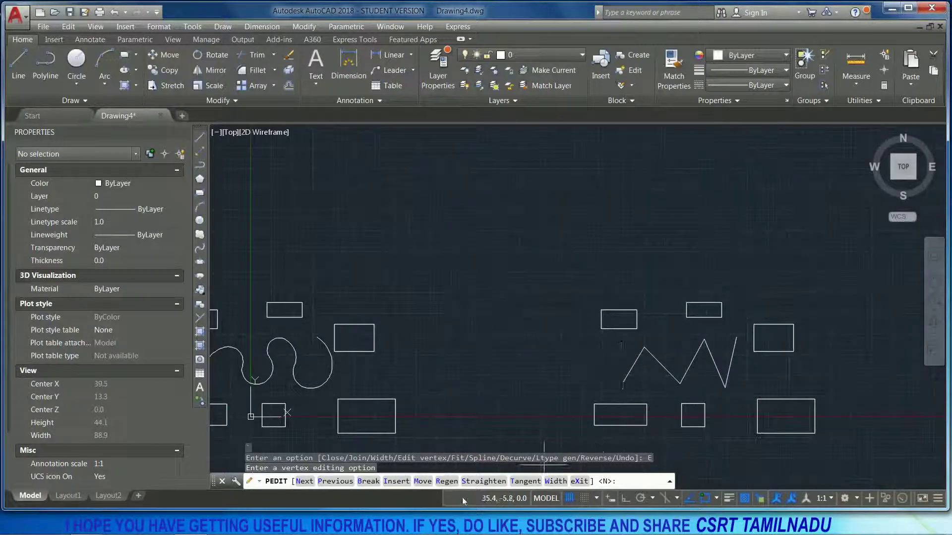
pyautogui.click(305, 481)
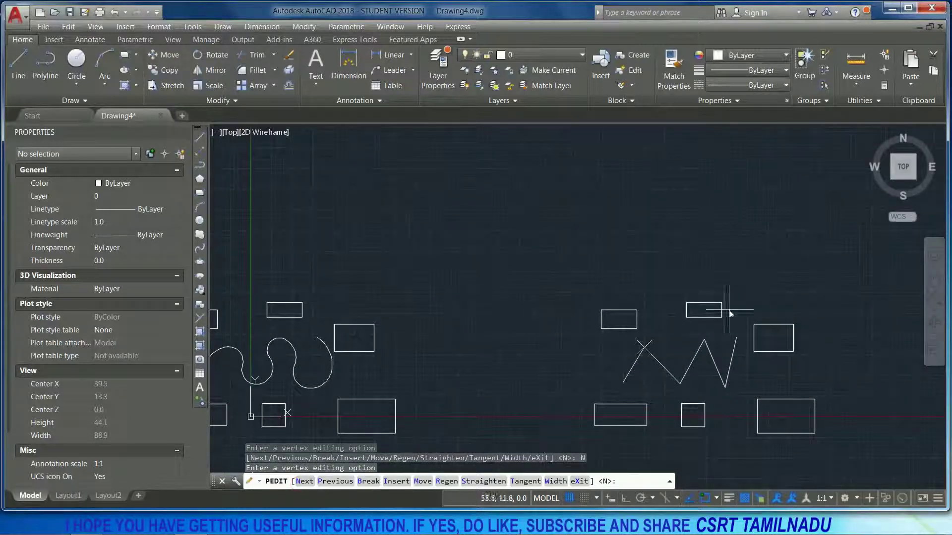
pyautogui.click(528, 486)
pyautogui.scroll(3, 640, 342)
pyautogui.scroll(2, 636, 339)
pyautogui.scroll(-3, 638, 329)
pyautogui.scroll(-1, 590, 357)
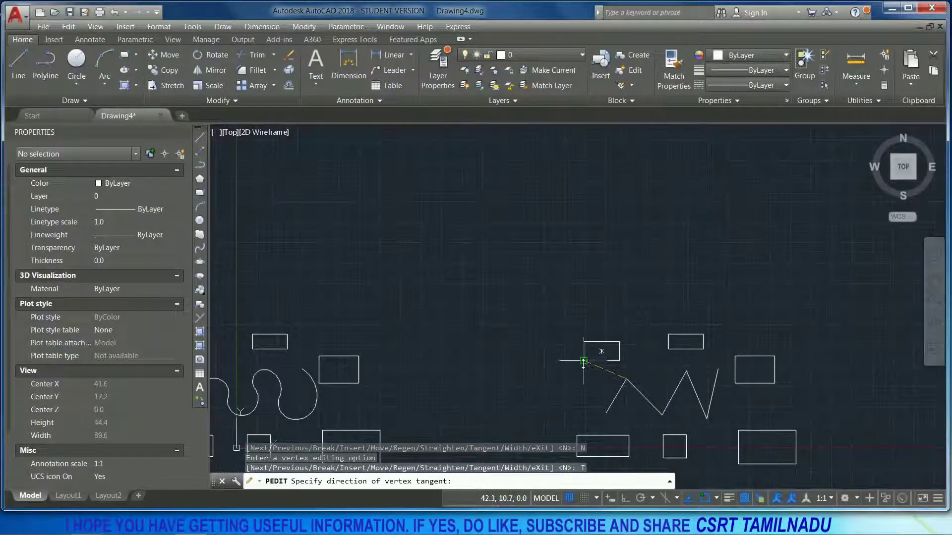
pyautogui.click(583, 361)
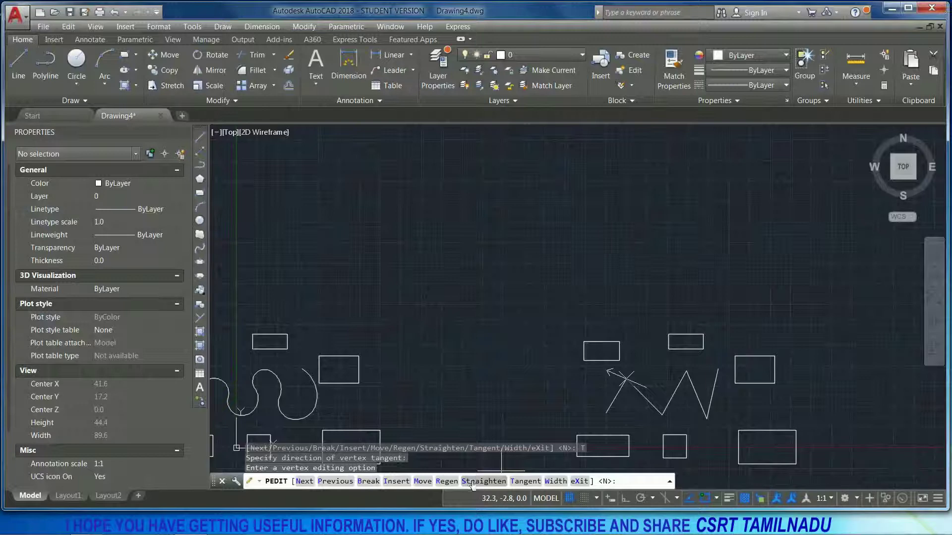
# Give the following vertex a tangent pointing right and exit vertex editing.
pyautogui.click(305, 482)
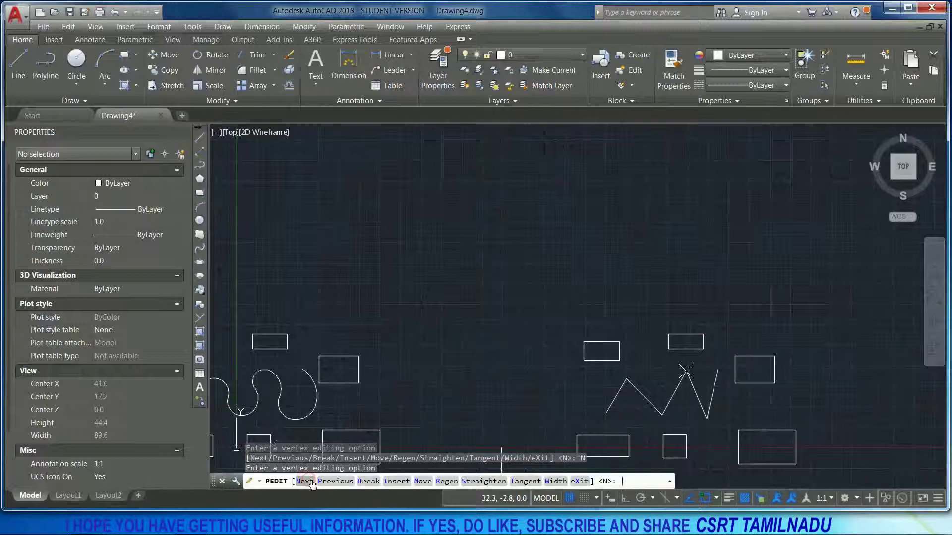
pyautogui.click(524, 482)
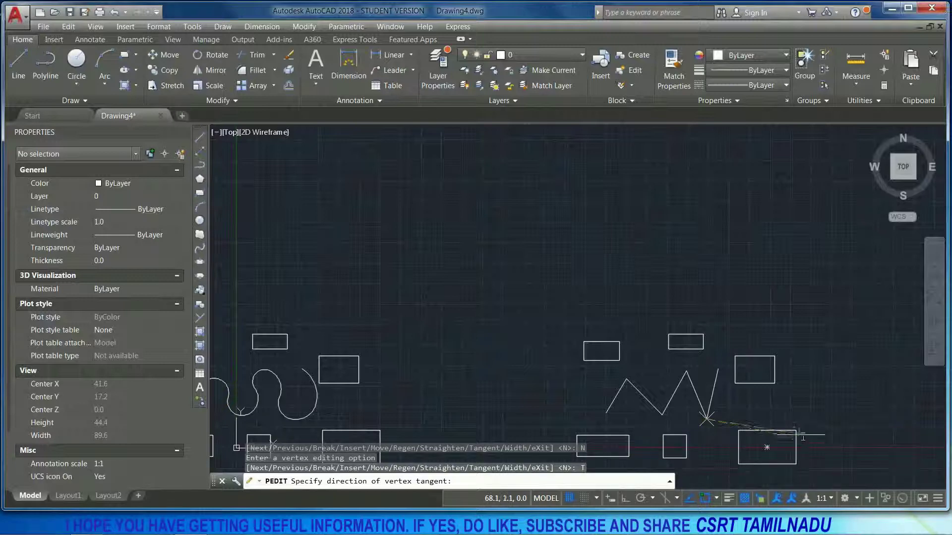
pyautogui.click(797, 421)
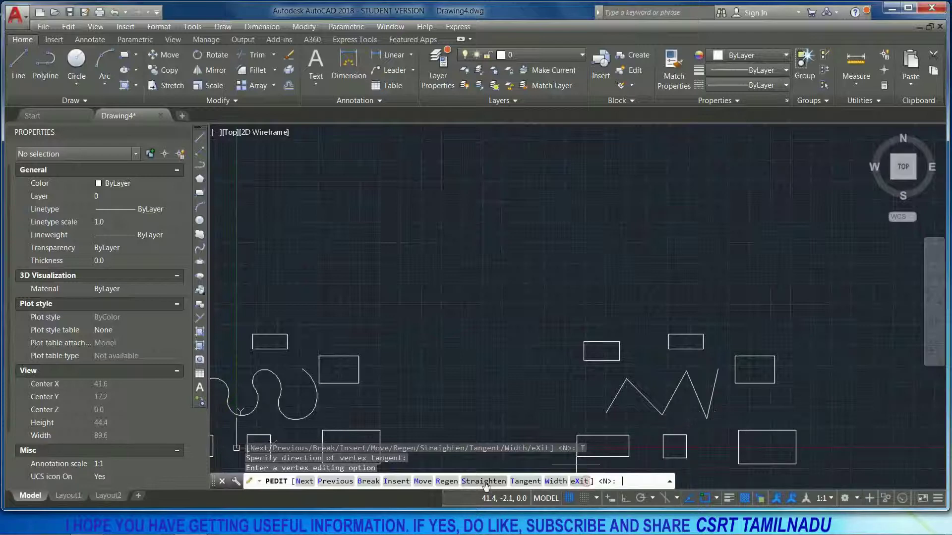
pyautogui.click(588, 482)
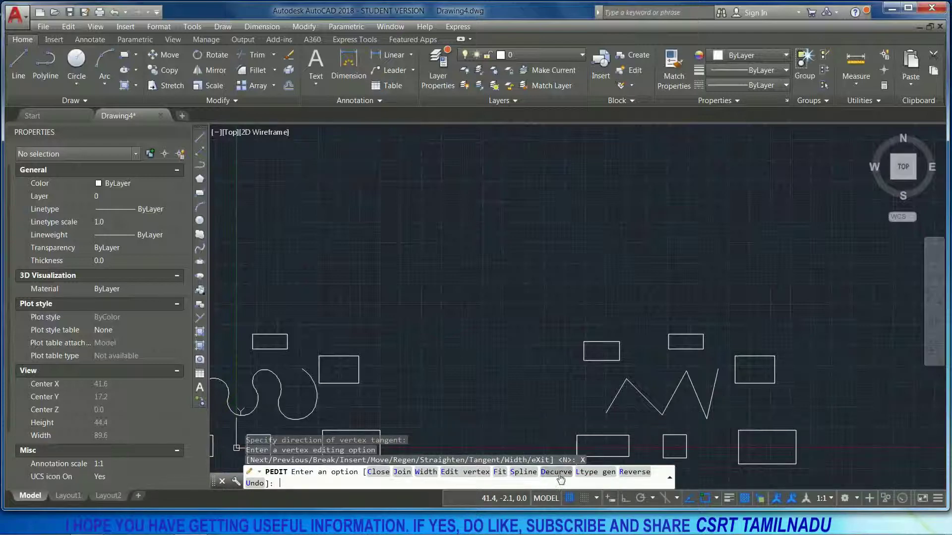
# Fit the zigzag into a smooth curve, inspect it, then undo the fit.
pyautogui.click(499, 471)
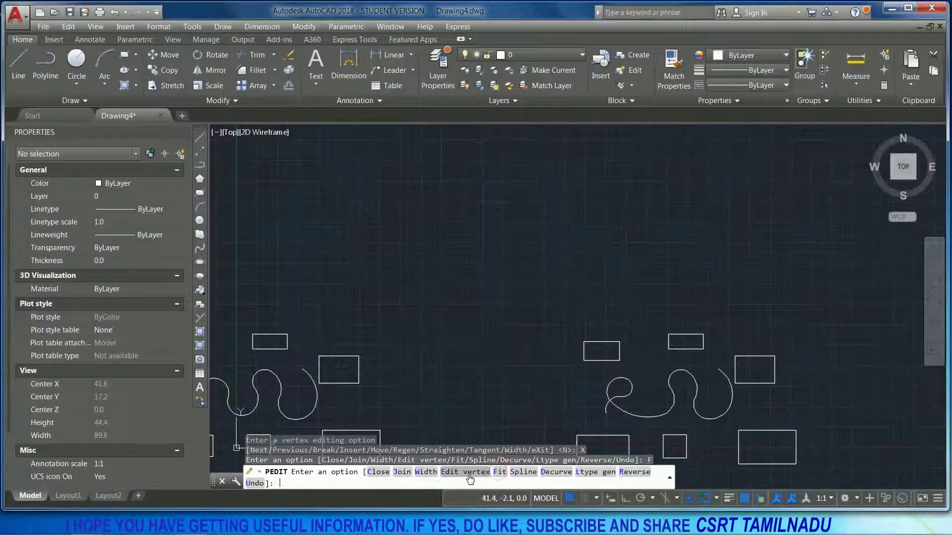
pyautogui.press('Return')
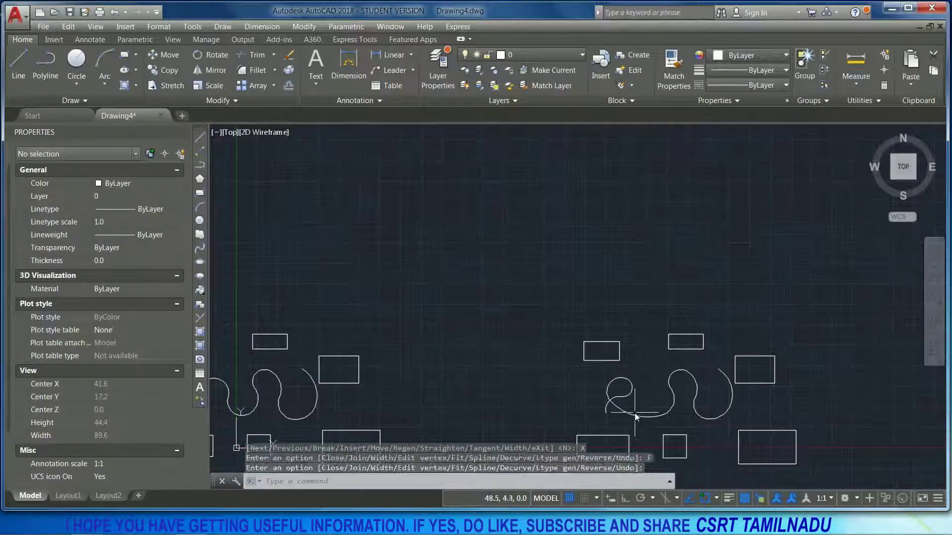
pyautogui.click(608, 410)
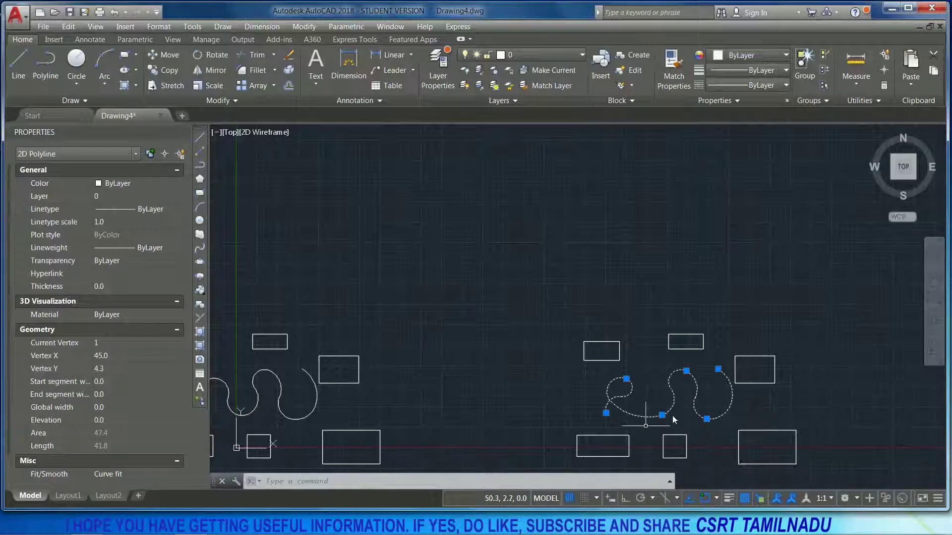
pyautogui.moveTo(621, 429); pyautogui.dragTo(686, 425, button='middle')
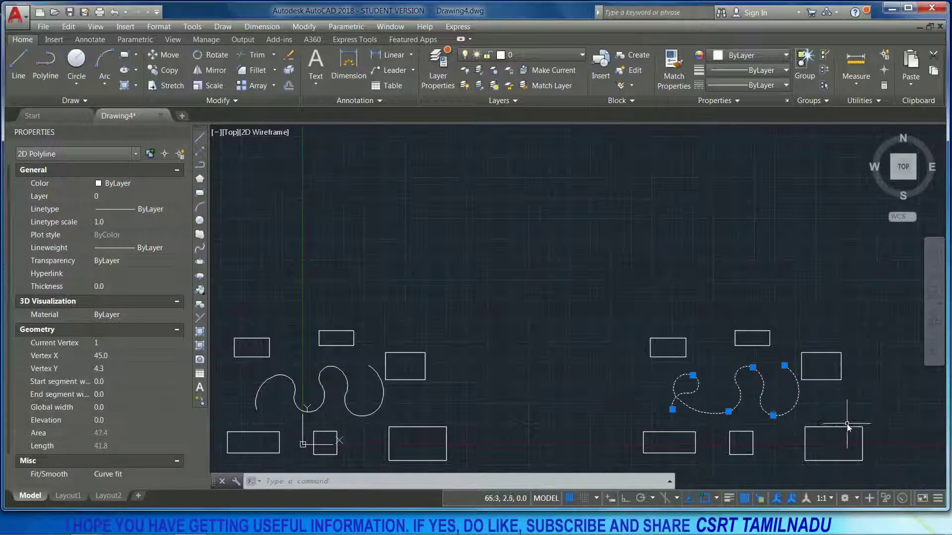
pyautogui.hotkey('ctrl', 'z')
pyautogui.hotkey('ctrl', 'z')
# Select the straight zigzag and start PEDIT on it.
pyautogui.click(586, 378)
pyautogui.click(531, 353)
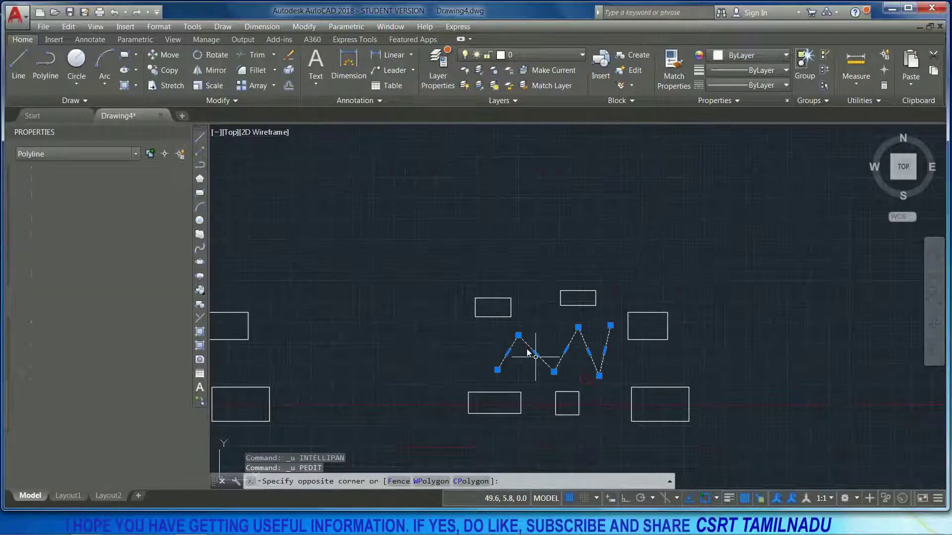
pyautogui.write('p')
pyautogui.press('Return')
pyautogui.write('e')
pyautogui.press('Return')
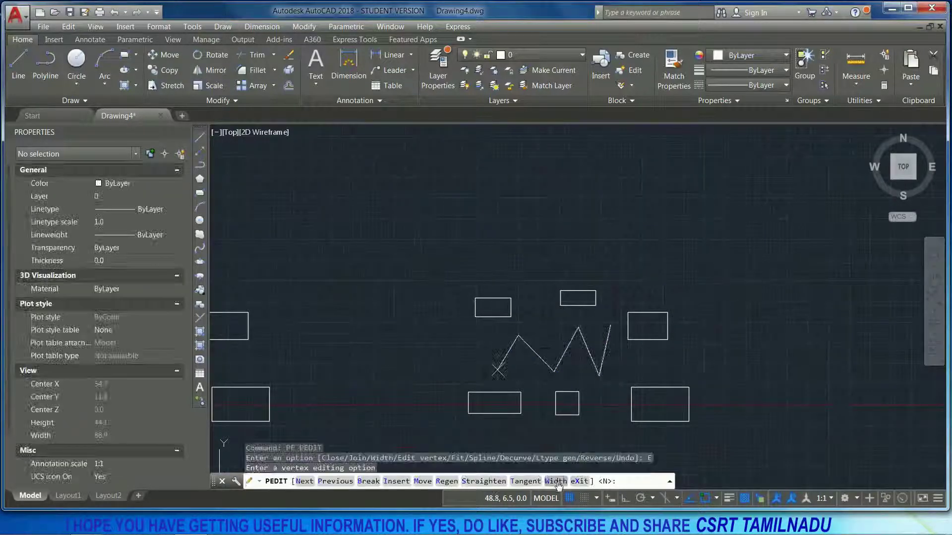
pyautogui.click(578, 481)
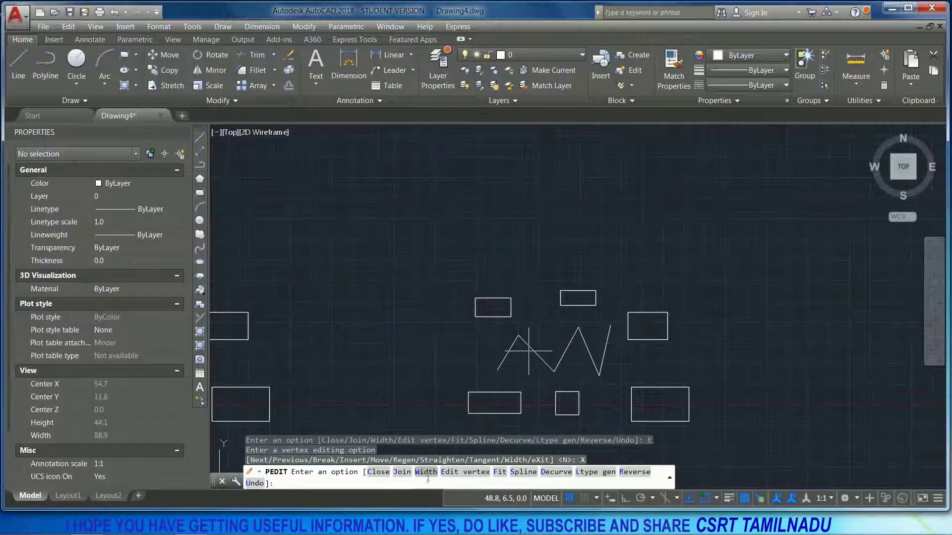
pyautogui.scroll(3, 523, 370)
pyautogui.moveTo(521, 356)
pyautogui.mouseDown(button='middle')
pyautogui.moveTo(500, 373)
pyautogui.moveTo(448, 327)
pyautogui.mouseUp(button='middle')
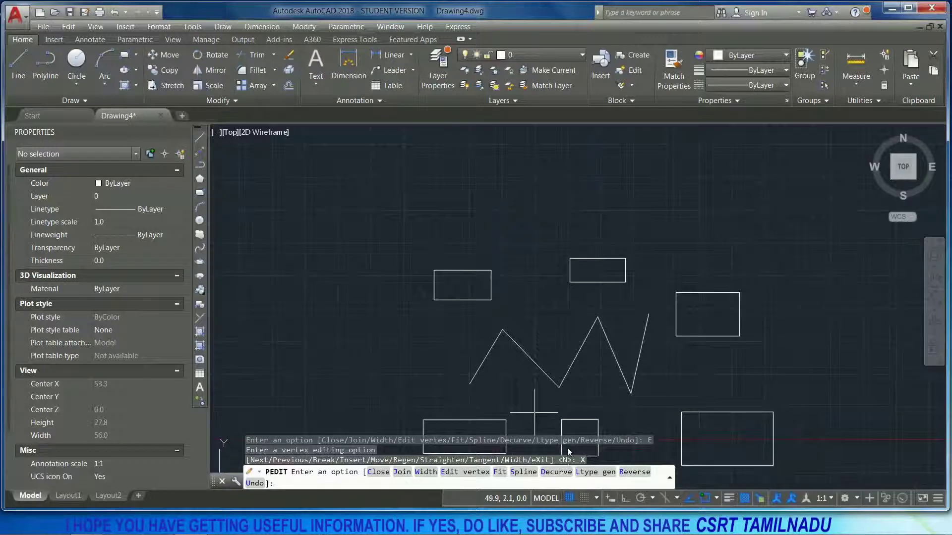
# Taper the segment after the second vertex from width 1 to width 2, then end PEDIT.
pyautogui.click(474, 479)
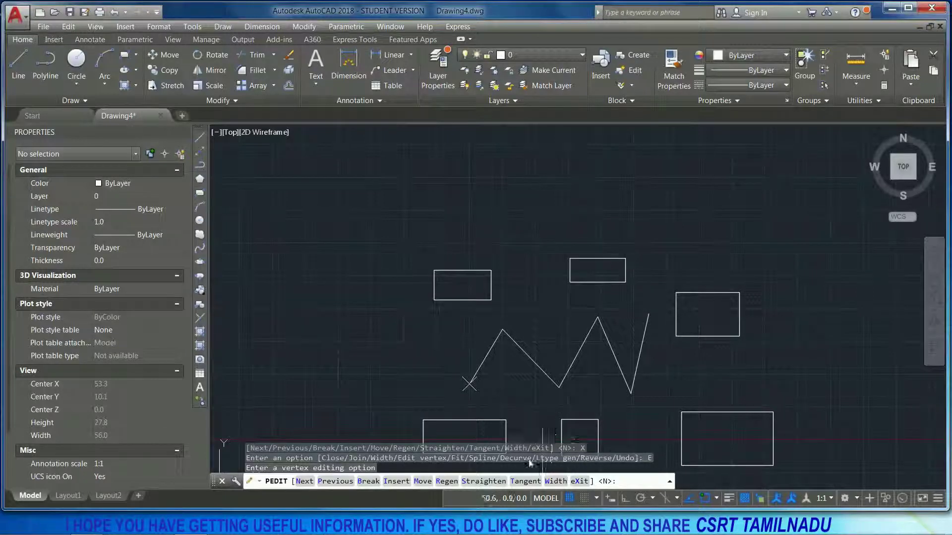
pyautogui.click(304, 481)
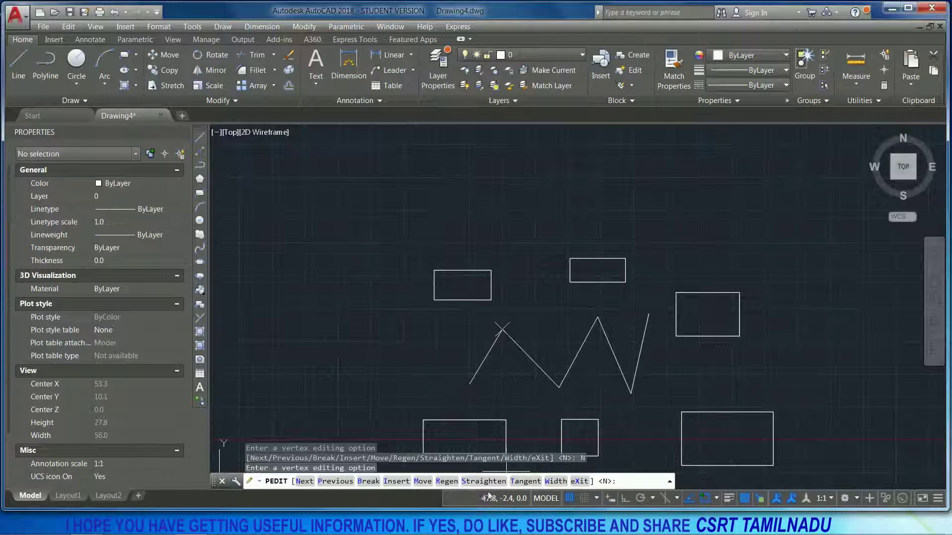
pyautogui.click(559, 481)
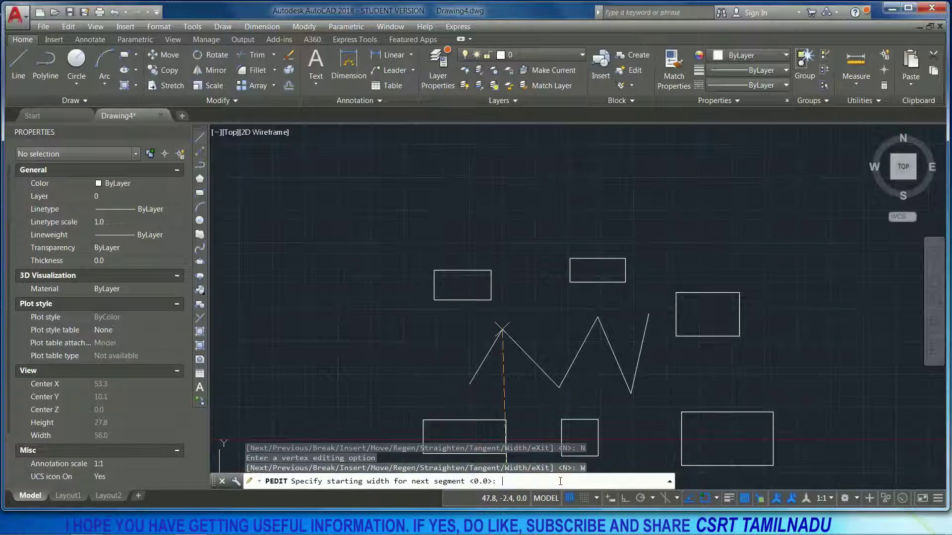
pyautogui.write('1')
pyautogui.press('Return')
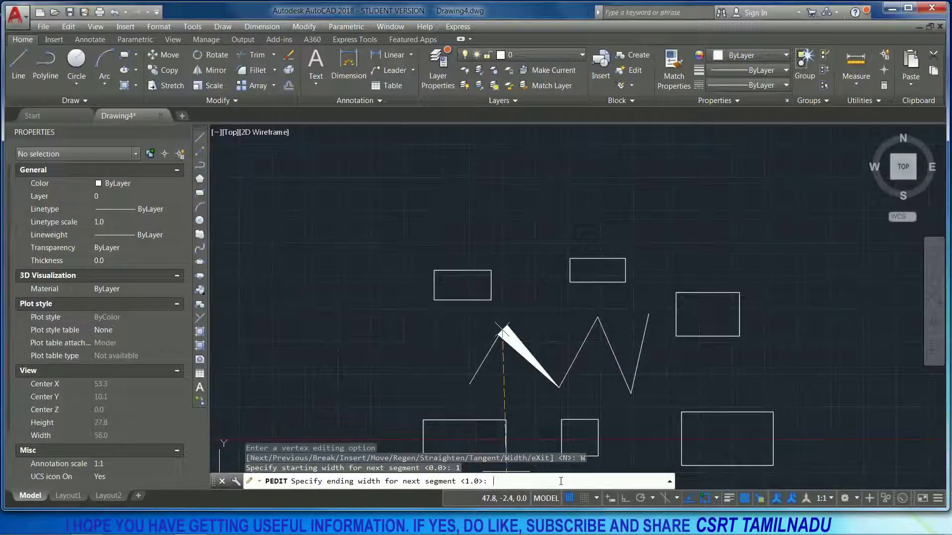
pyautogui.write('2')
pyautogui.press('Return')
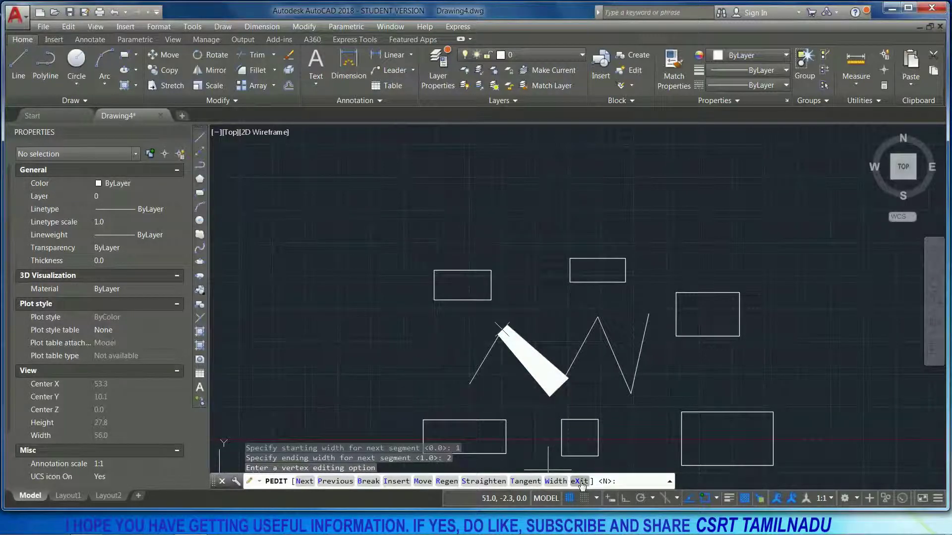
pyautogui.click(581, 484)
pyautogui.press('Return')
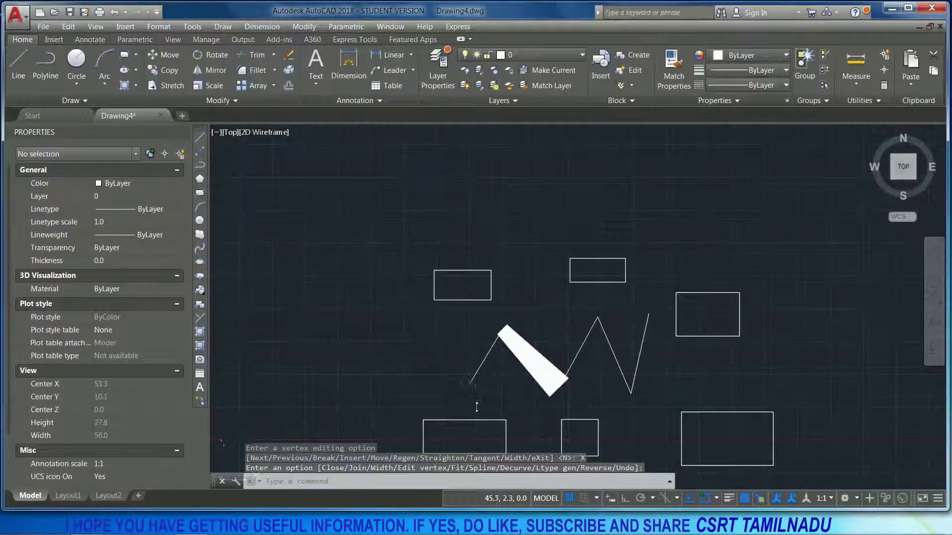
# Draw a new five-point zigzag polyline on the left of the larger zigzag.
pyautogui.scroll(-4, 475, 409)
pyautogui.scroll(-2, 475, 412)
pyautogui.moveTo(475, 411); pyautogui.dragTo(749, 410, button='middle')
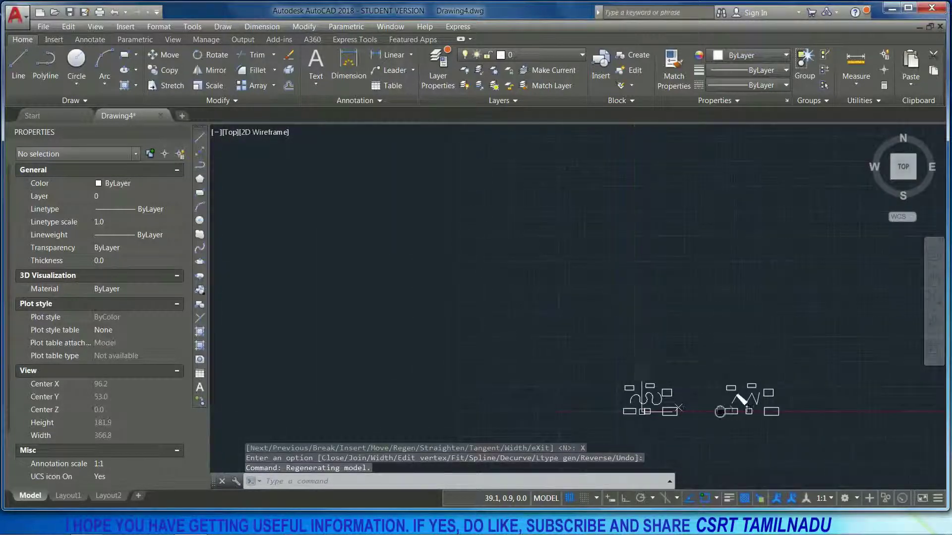
pyautogui.scroll(4, 400, 389)
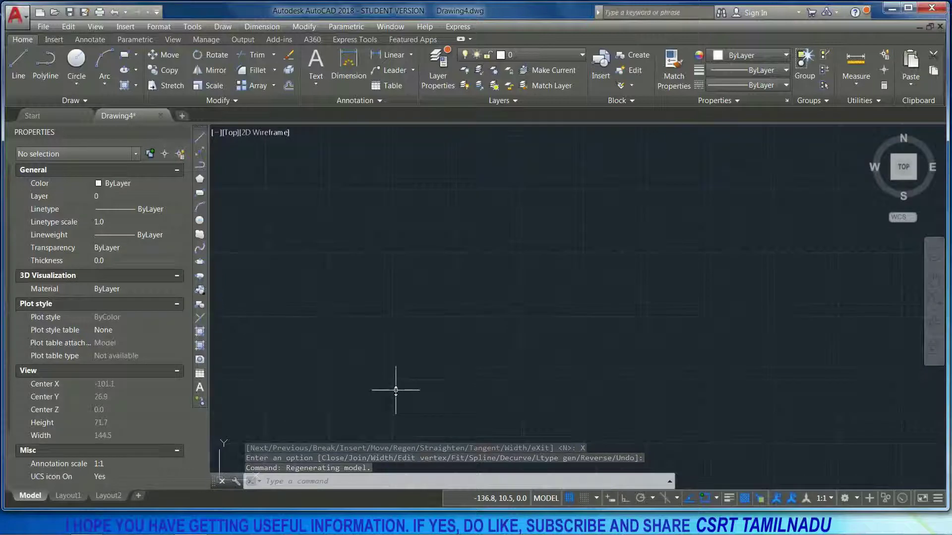
pyautogui.scroll(-2, 414, 395)
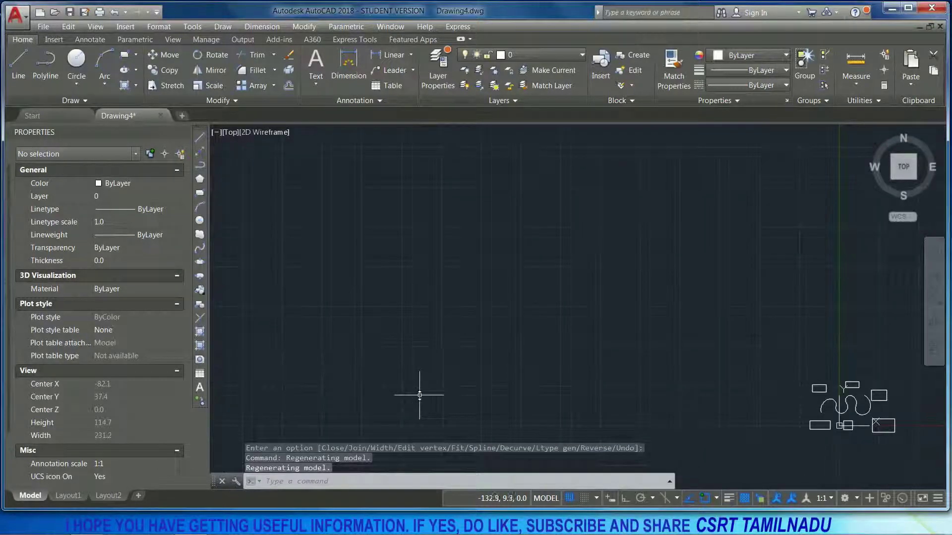
pyautogui.write('p')
pyautogui.press('Return')
pyautogui.click(278, 308)
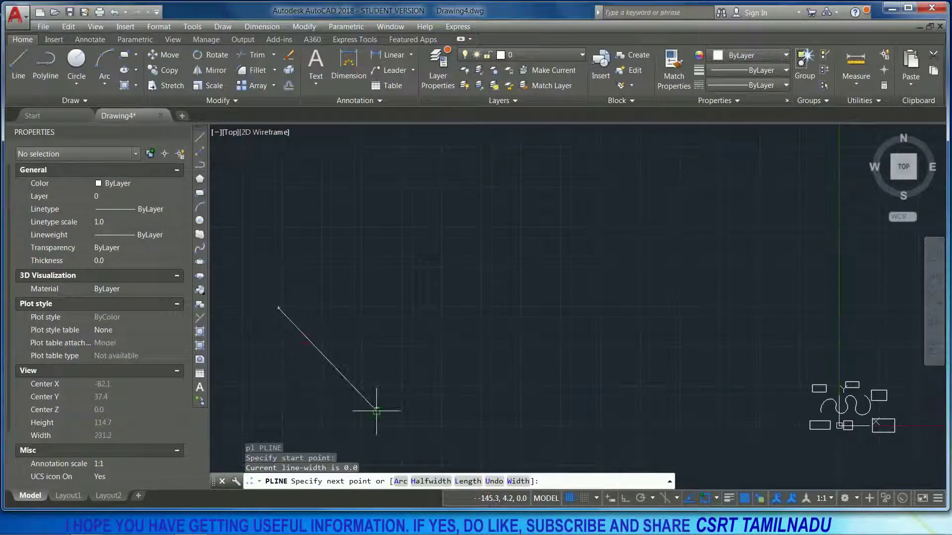
pyautogui.click(377, 411)
pyautogui.click(409, 279)
pyautogui.click(472, 427)
pyautogui.click(481, 297)
pyautogui.press('Return')
# Window-select both zigzags, then clear the selection.
pyautogui.moveTo(485, 389); pyautogui.dragTo(431, 365)
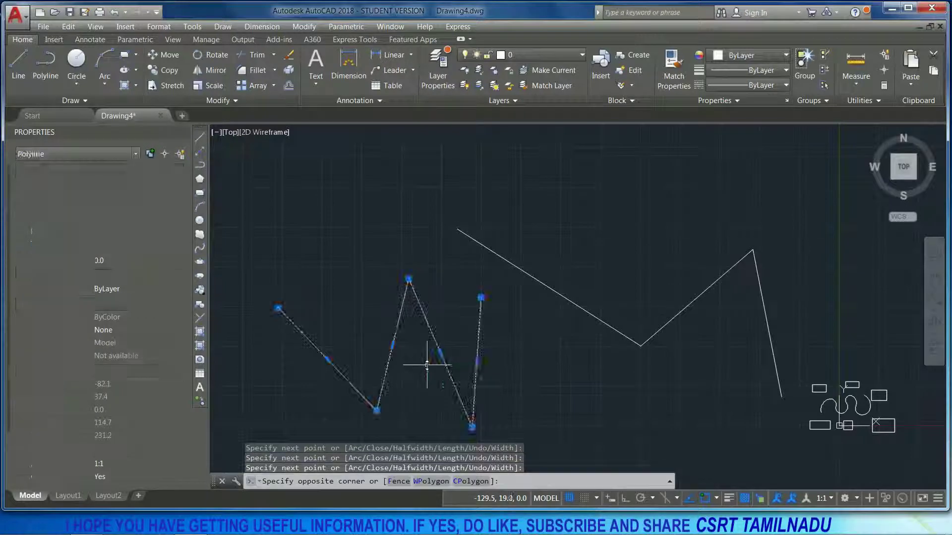
pyautogui.click(548, 272)
pyautogui.click(527, 311)
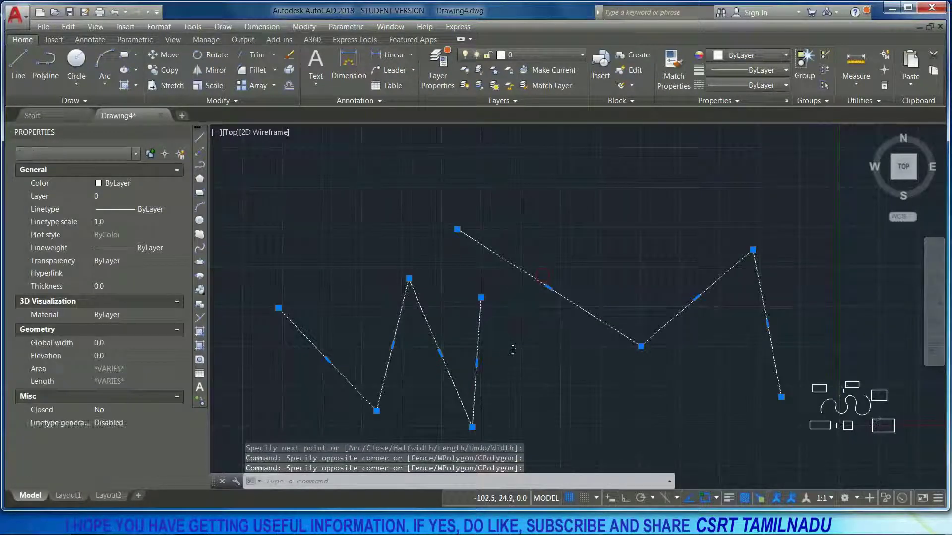
pyautogui.press('Escape')
pyautogui.click(523, 349)
# Start PEDIT with Multiple and window-select both zigzag polylines.
pyautogui.write('p')
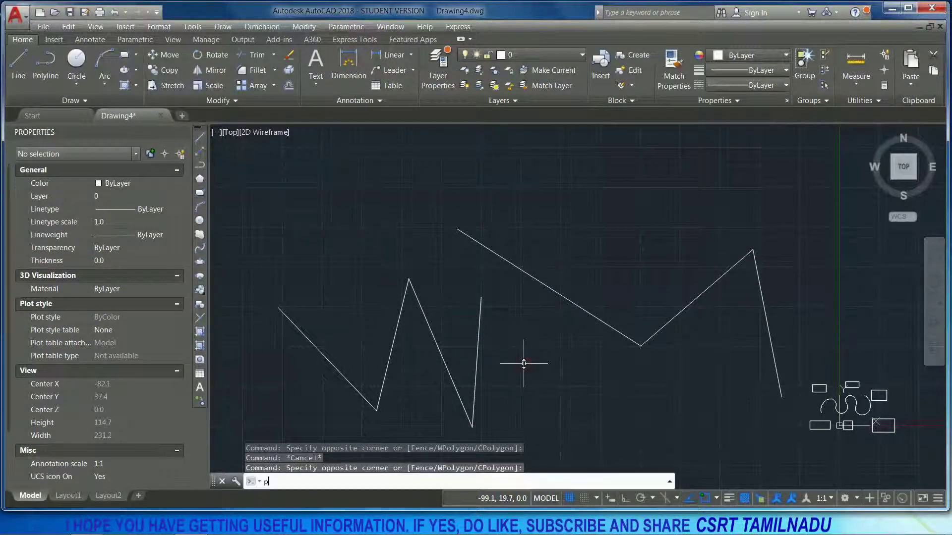
pyautogui.press('Return')
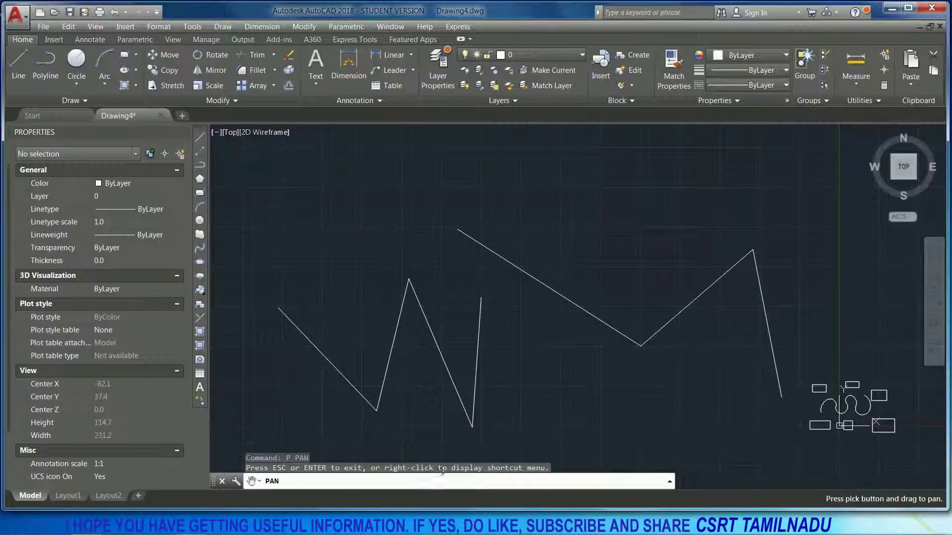
pyautogui.press('Escape')
pyautogui.write('po')
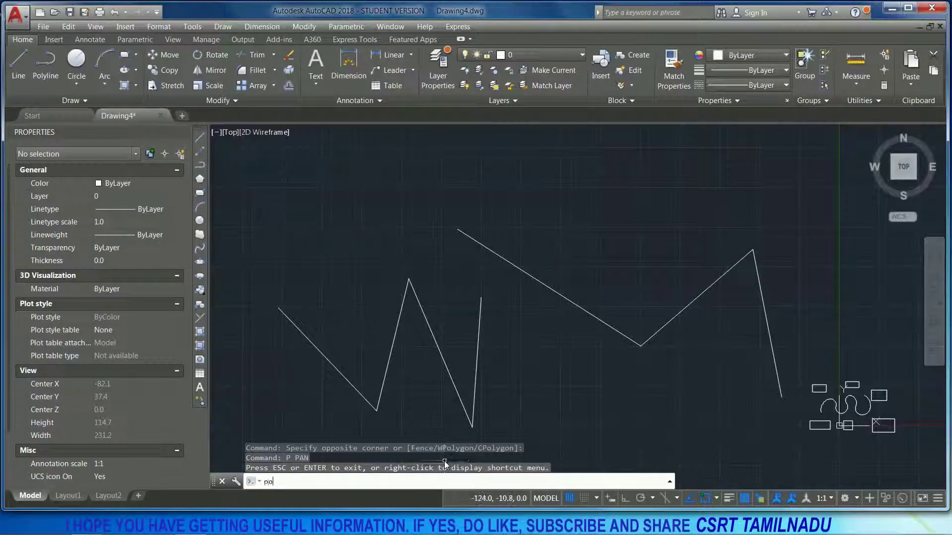
pyautogui.press('Return')
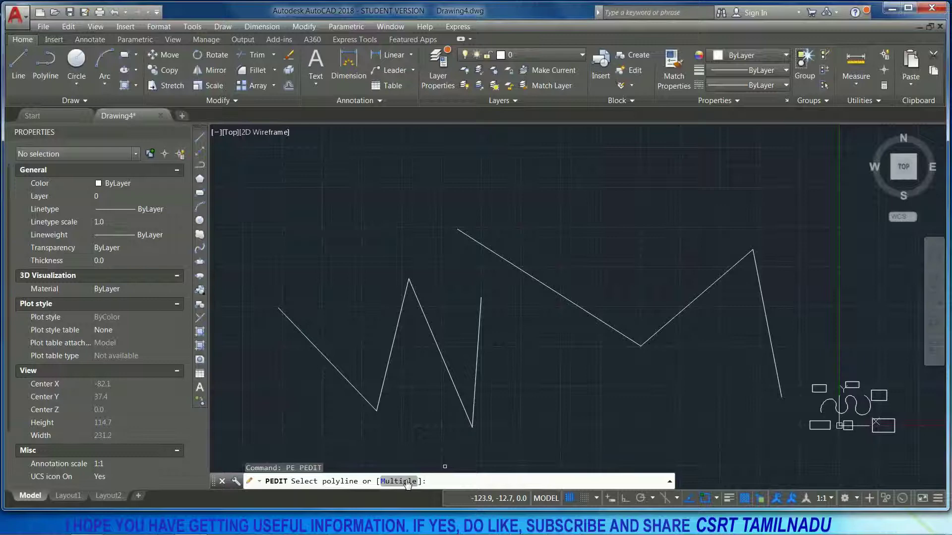
pyautogui.click(407, 483)
pyautogui.click(623, 379)
pyautogui.click(425, 251)
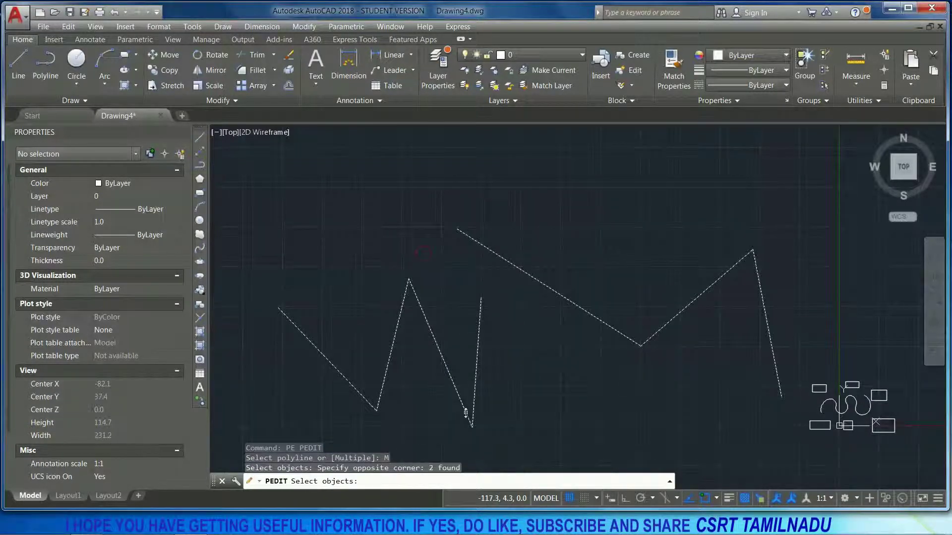
pyautogui.press('Return')
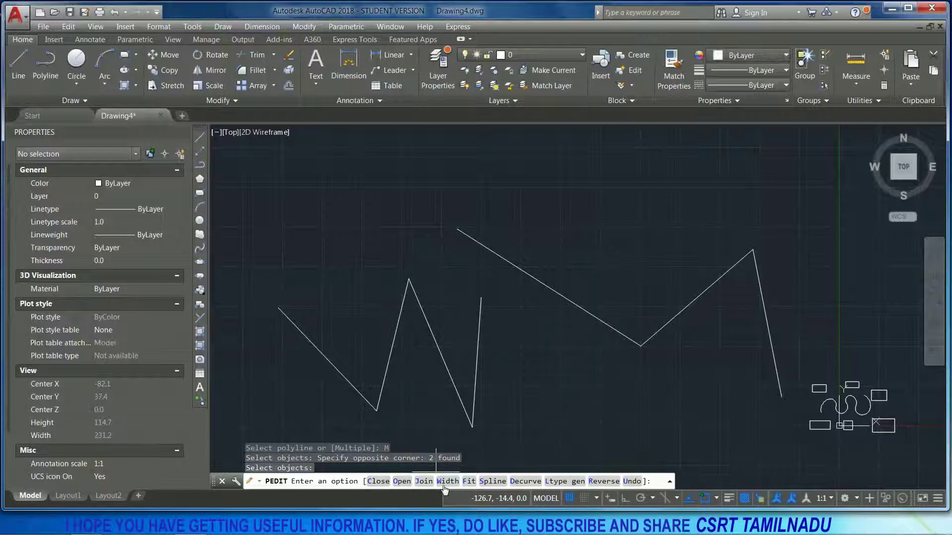
# Close then reopen both zigzags, and apply width 1 followed by width 0.
pyautogui.click(384, 486)
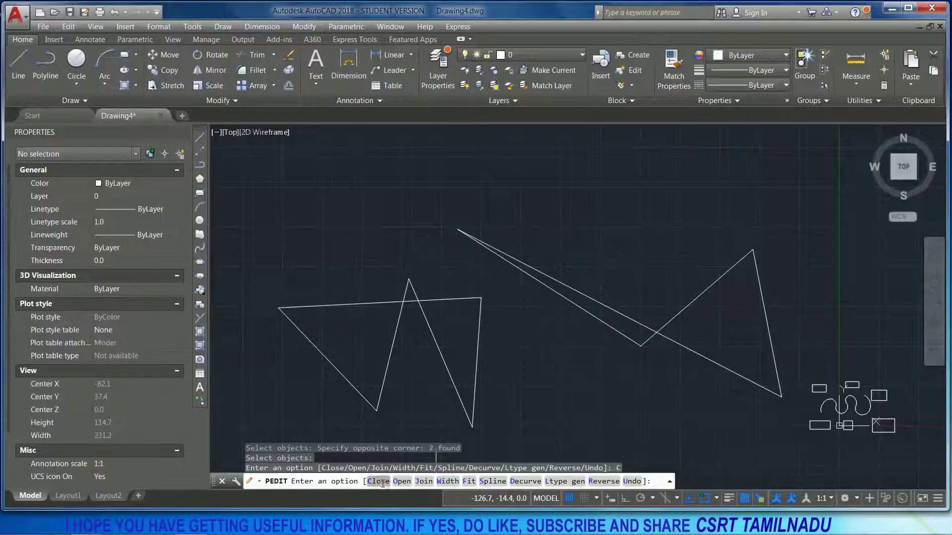
pyautogui.click(384, 484)
pyautogui.click(399, 482)
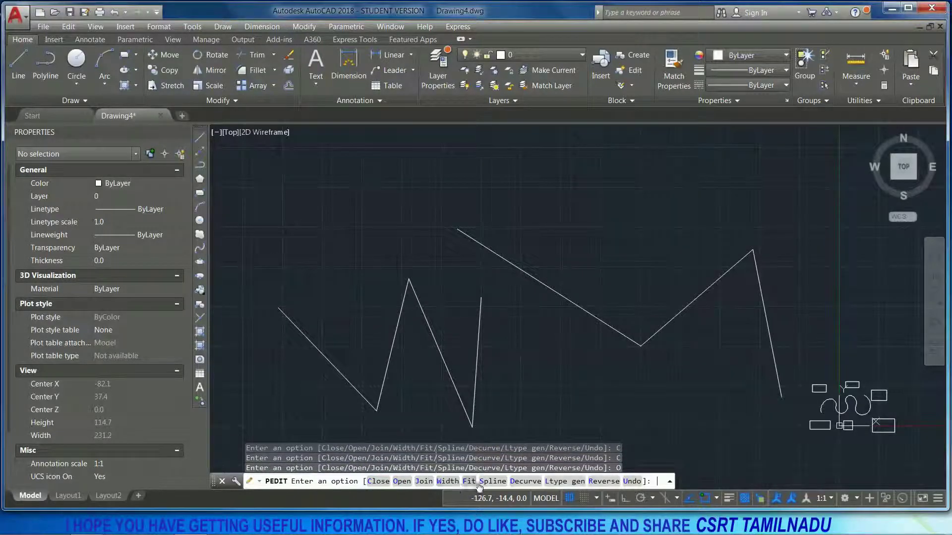
pyautogui.click(449, 482)
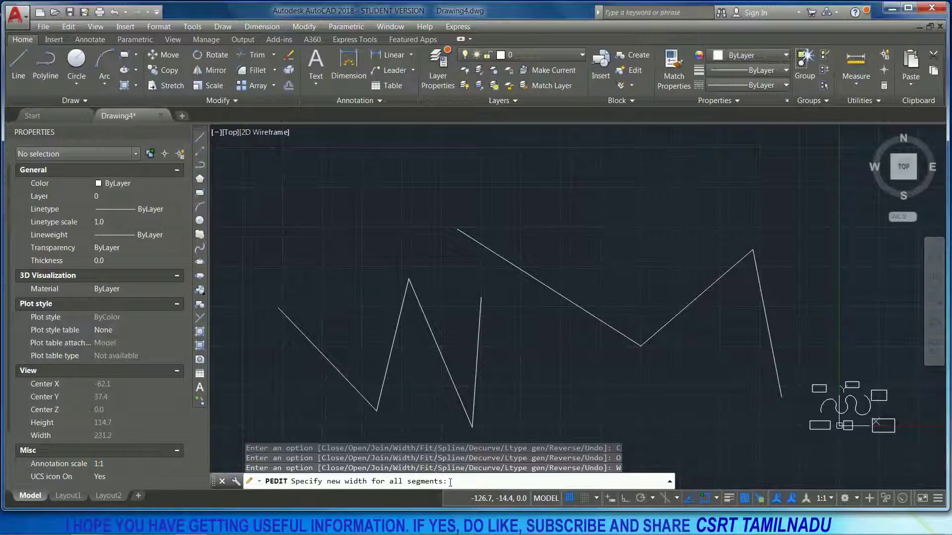
pyautogui.write('1')
pyautogui.press('Return')
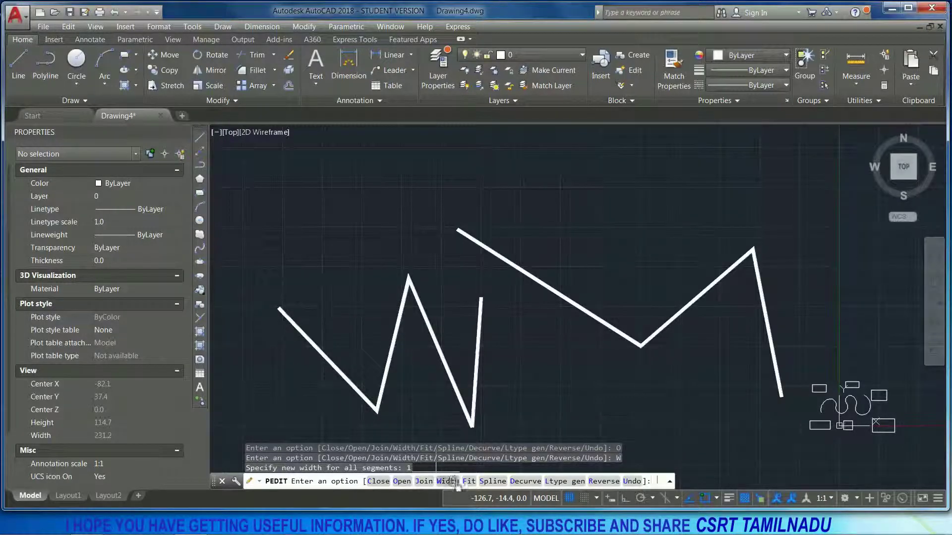
pyautogui.click(447, 482)
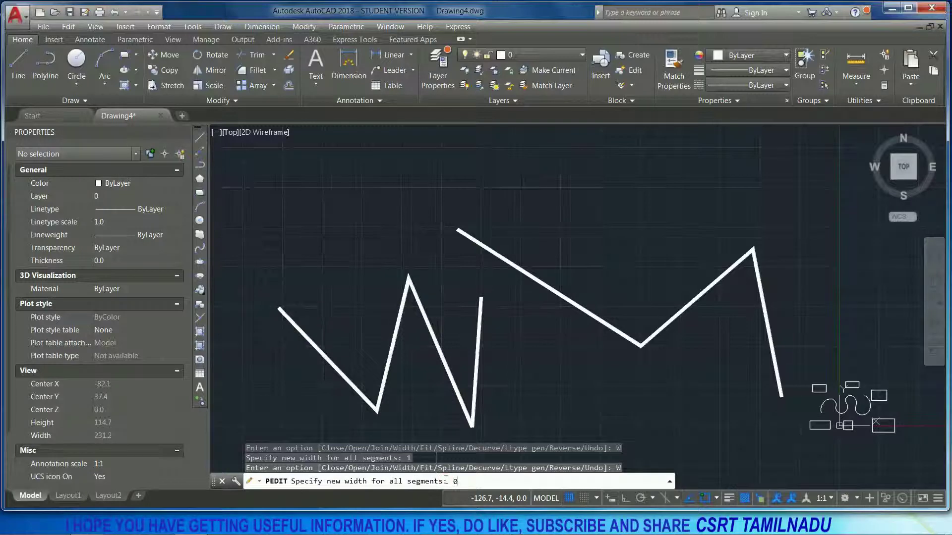
pyautogui.press('Return')
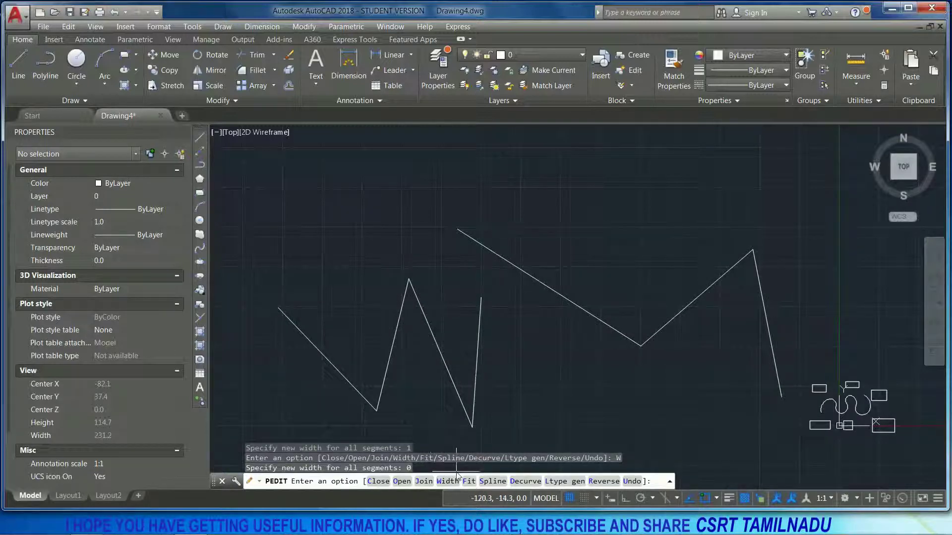
# Join the zigzags using the Extend join type with a two-point fuzz distance, then undo it.
pyautogui.click(428, 484)
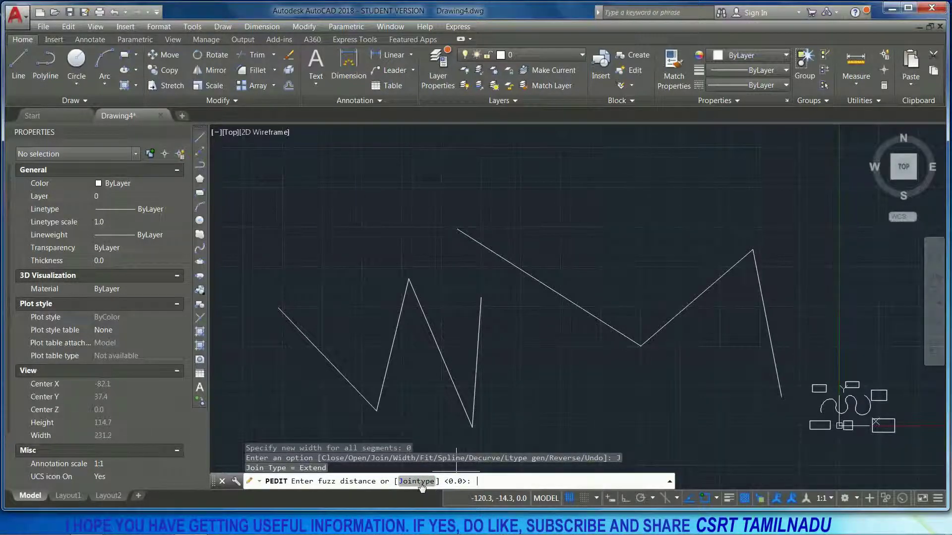
pyautogui.click(420, 482)
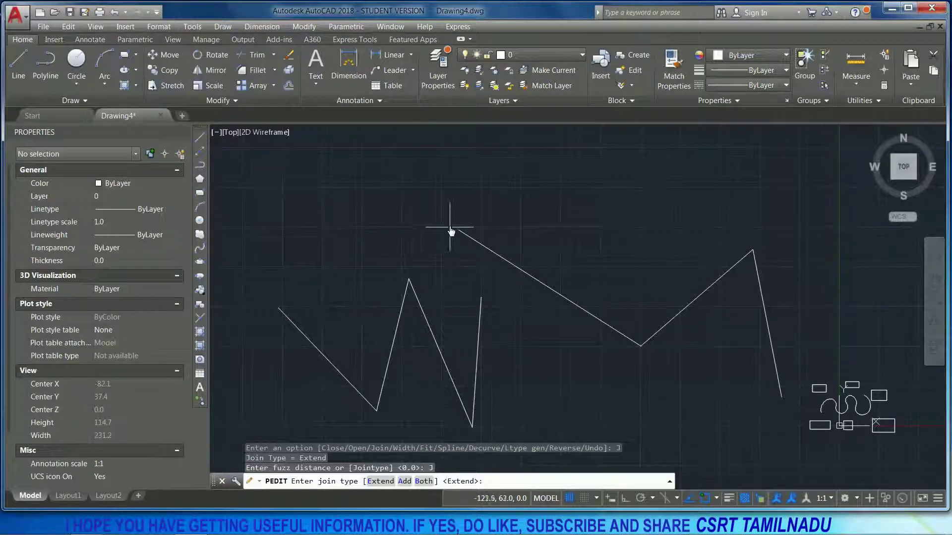
pyautogui.click(381, 481)
pyautogui.click(480, 298)
pyautogui.click(502, 222)
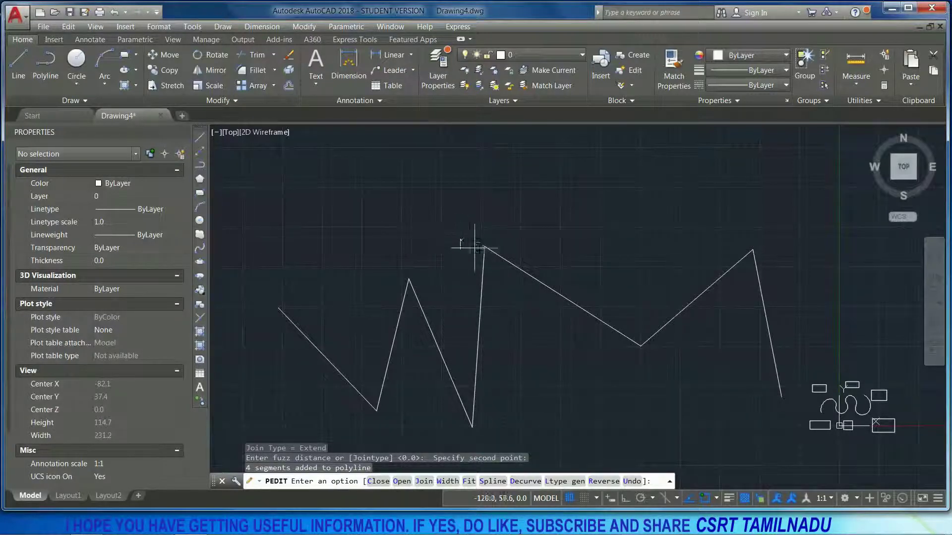
pyautogui.click(626, 480)
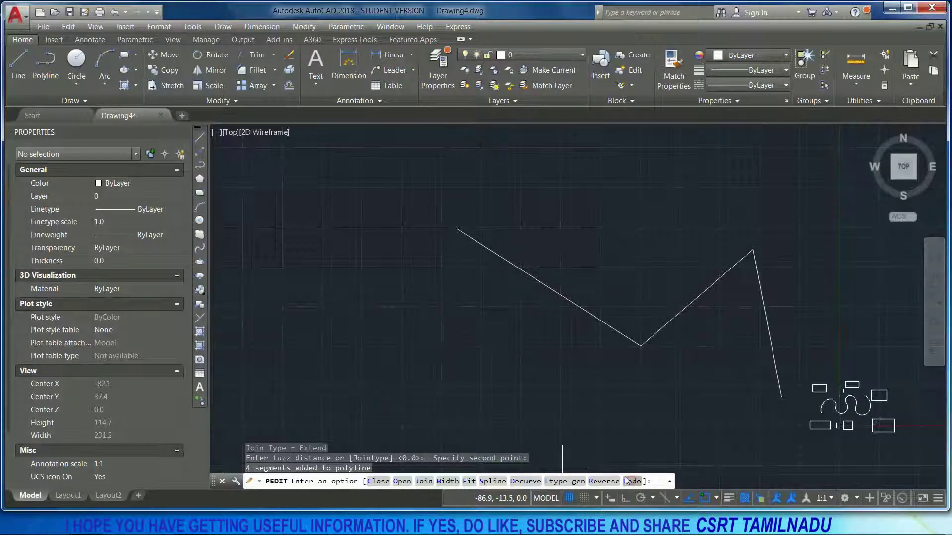
# Join the zigzags using the Add join type across the gap, then undo it.
pyautogui.click(429, 483)
pyautogui.click(428, 483)
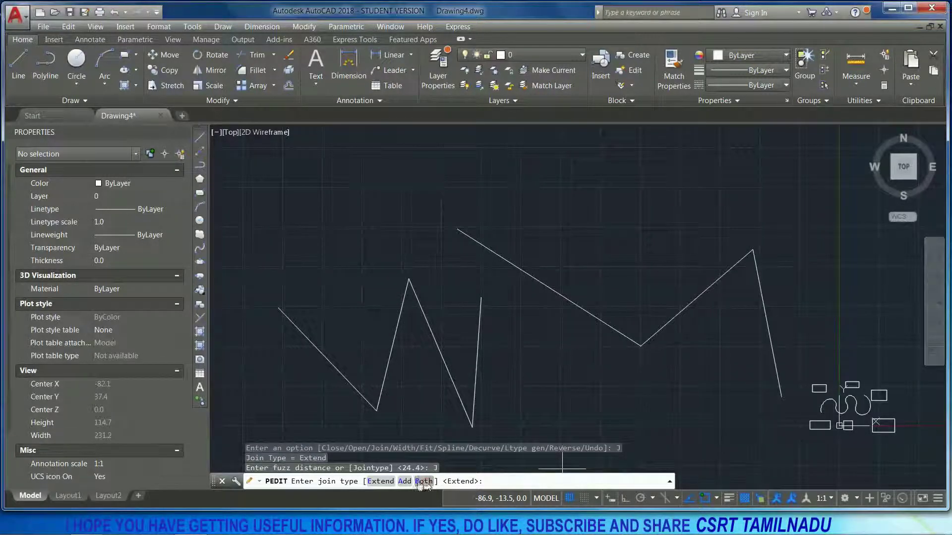
pyautogui.click(404, 482)
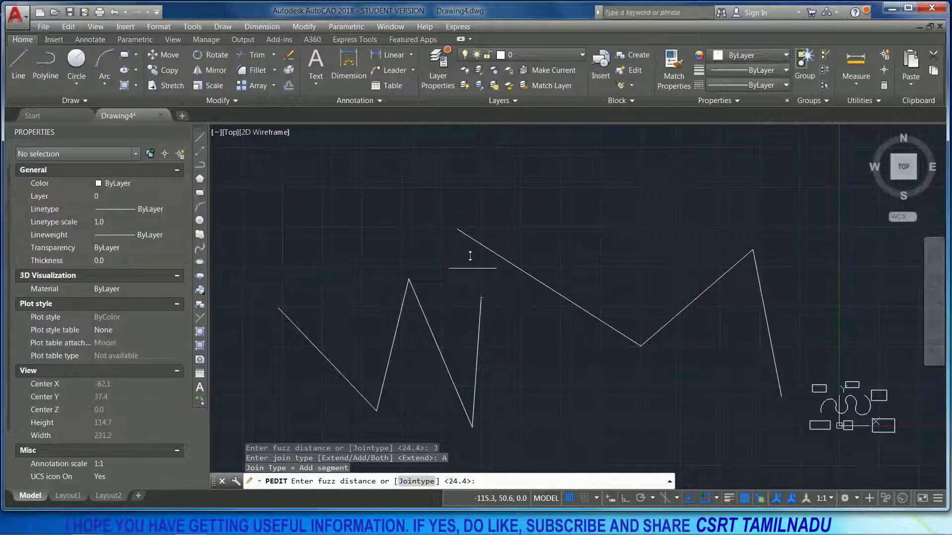
pyautogui.click(480, 298)
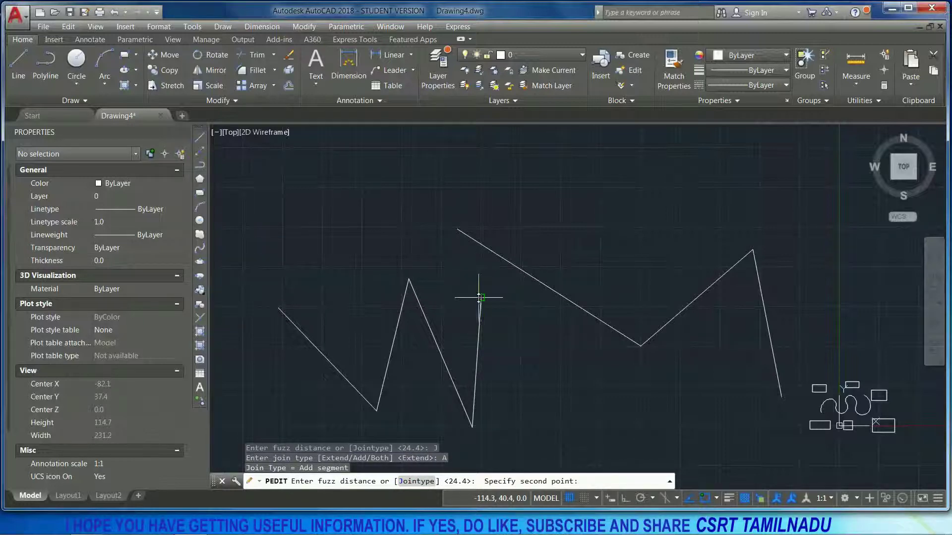
pyautogui.click(454, 228)
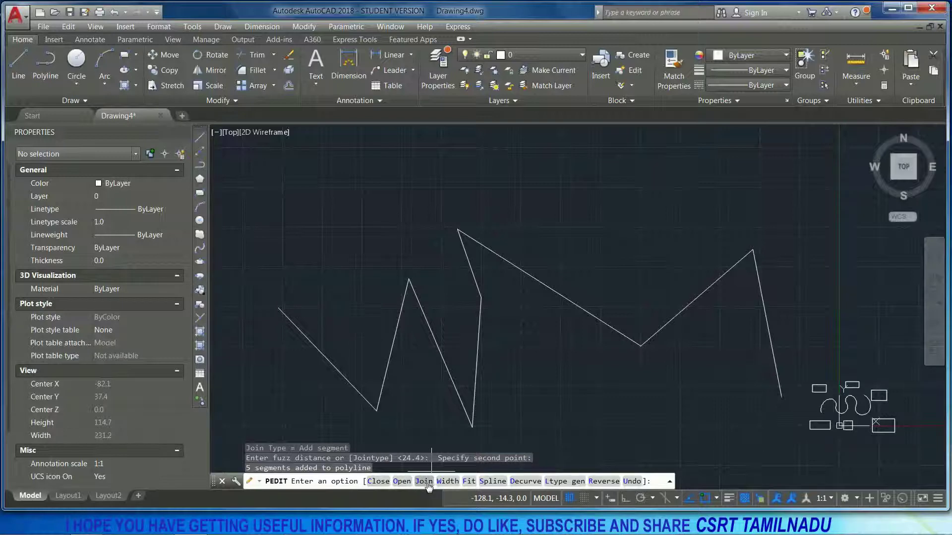
pyautogui.click(632, 482)
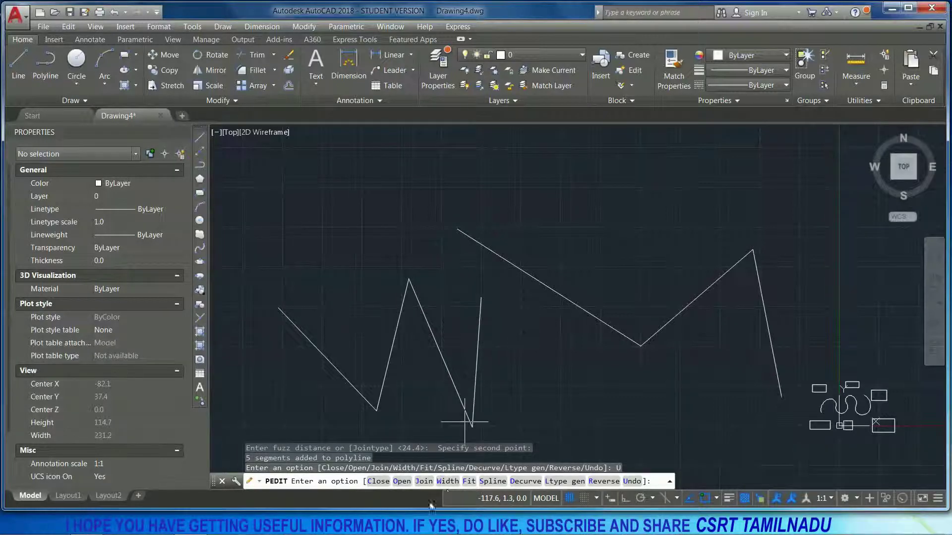
pyautogui.click(425, 481)
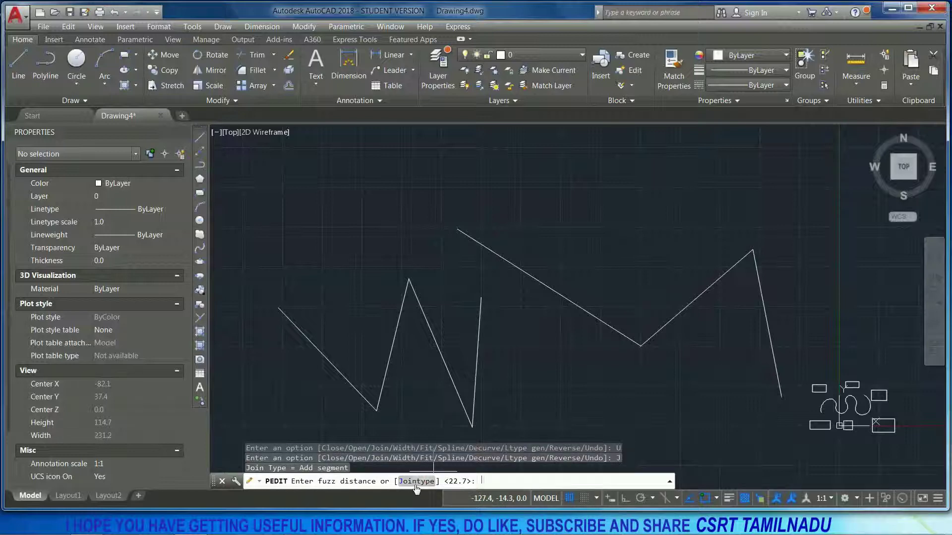
# Join the zigzags using Extend with a two-point fuzz distance, then cancel a further Join.
pyautogui.click(412, 482)
pyautogui.click(378, 481)
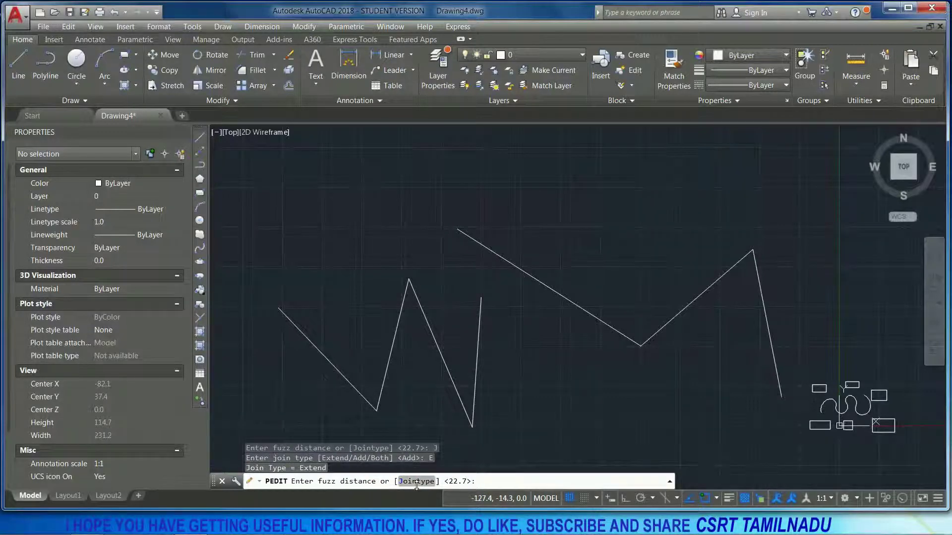
pyautogui.click(484, 303)
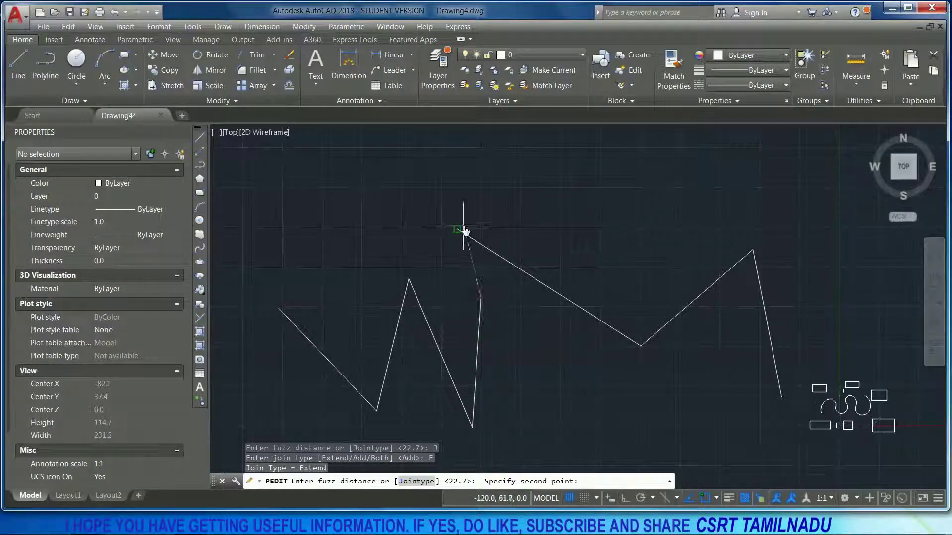
pyautogui.click(461, 233)
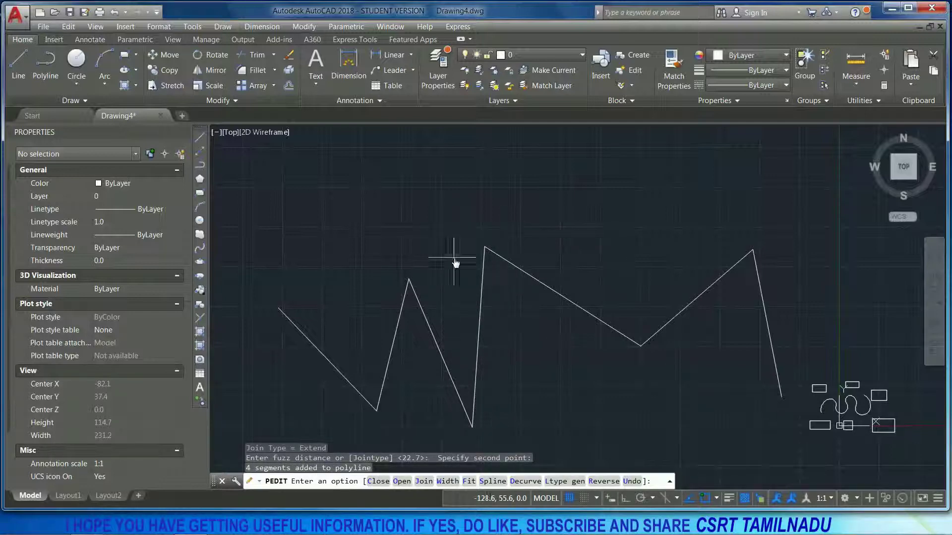
pyautogui.click(423, 481)
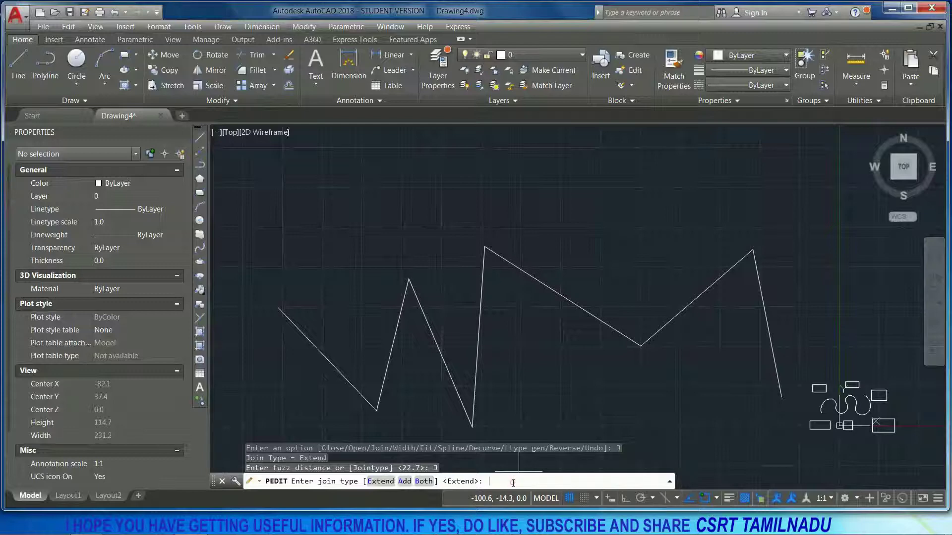
pyautogui.press('Escape')
pyautogui.press('Escape')
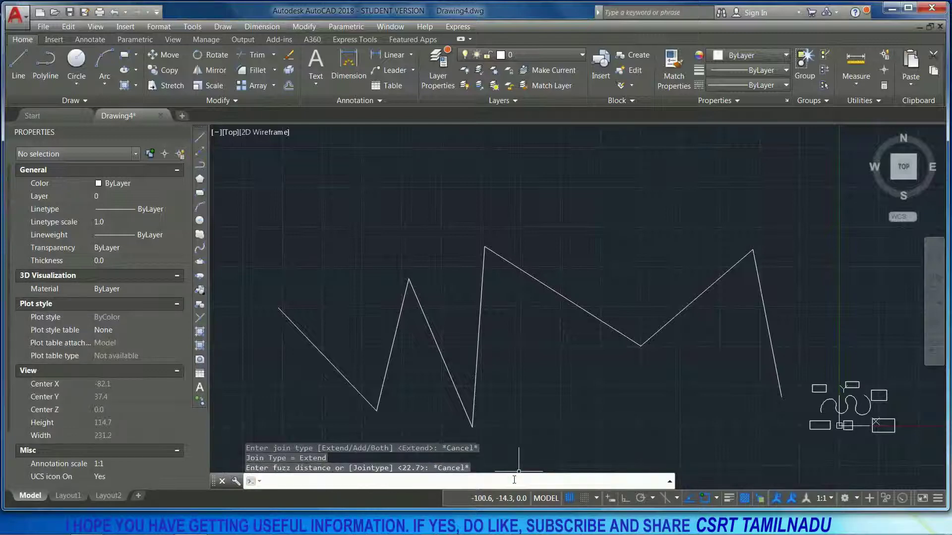